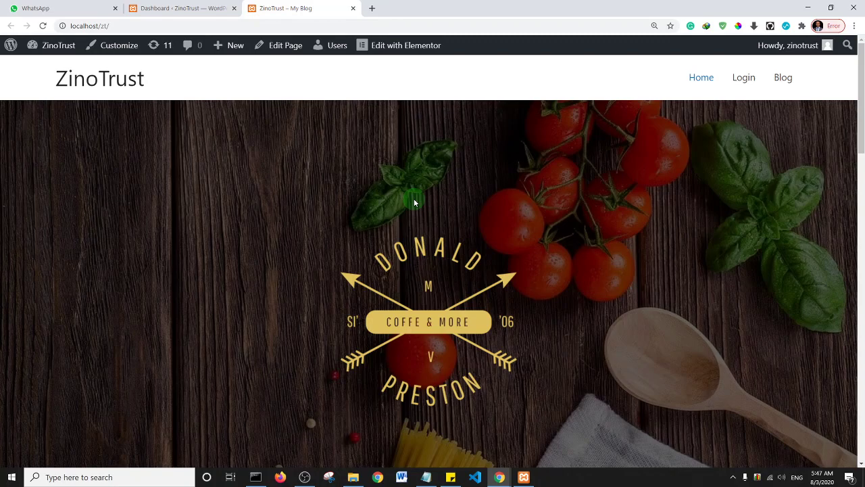
Step: Search Google for "download premium plugin free" in a new tab and open the GPLDL premium WordPress plugins result in a separate tab
left_click(372, 10)
left_click(367, 24)
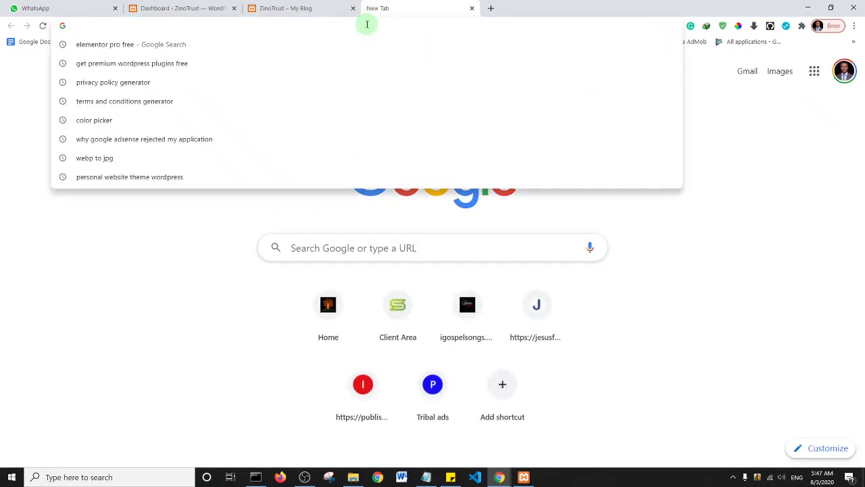
type("download ")
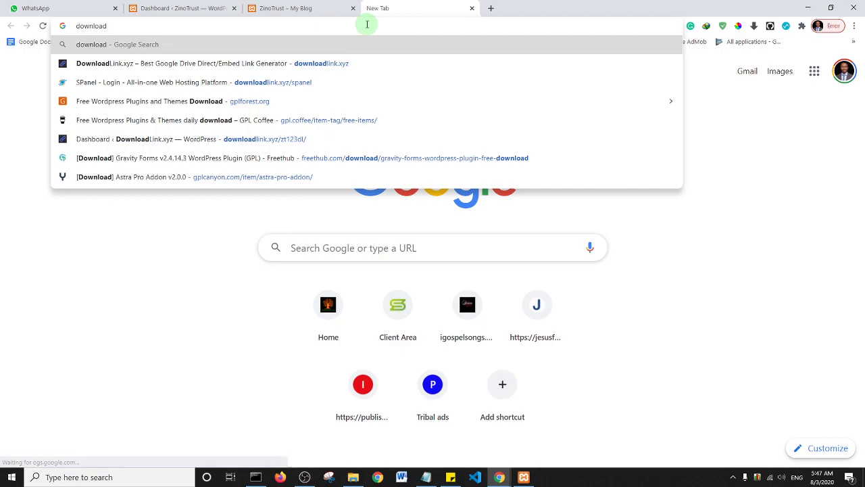
type("premium ")
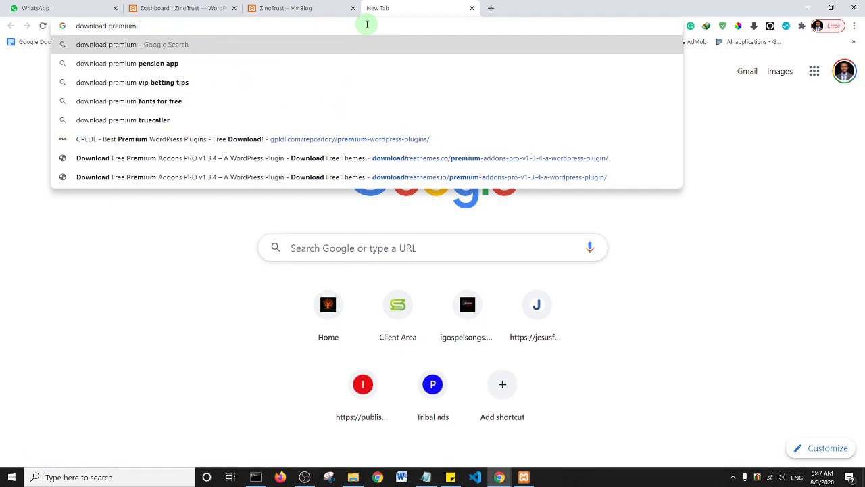
type("plugin")
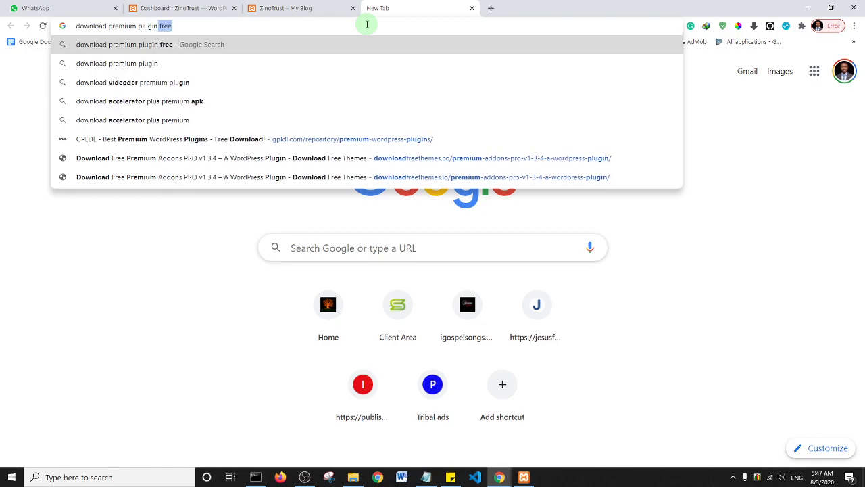
key("Return")
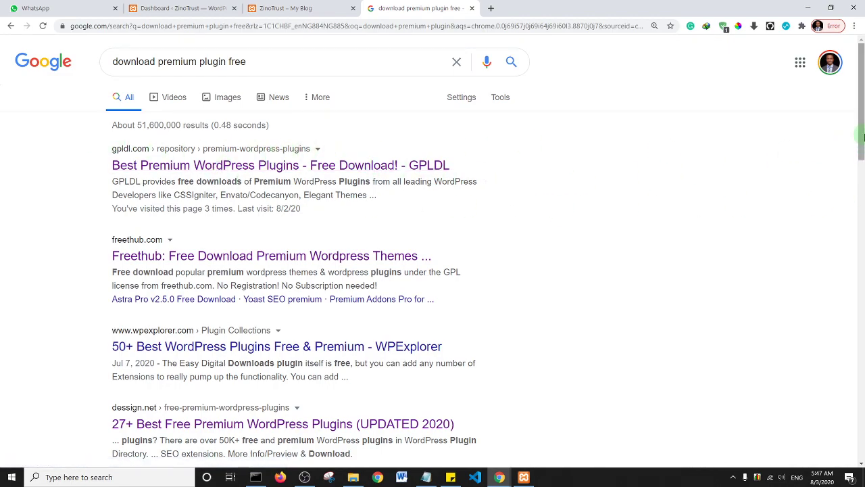
middle_click(187, 165)
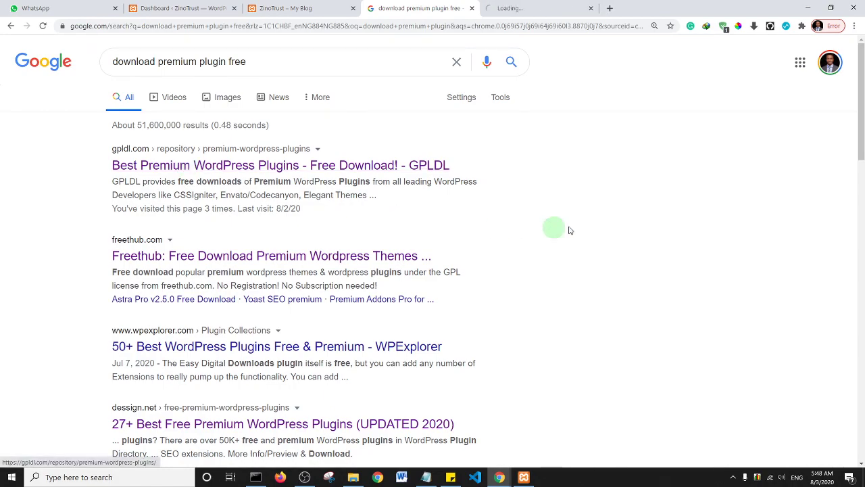
left_click(542, 10)
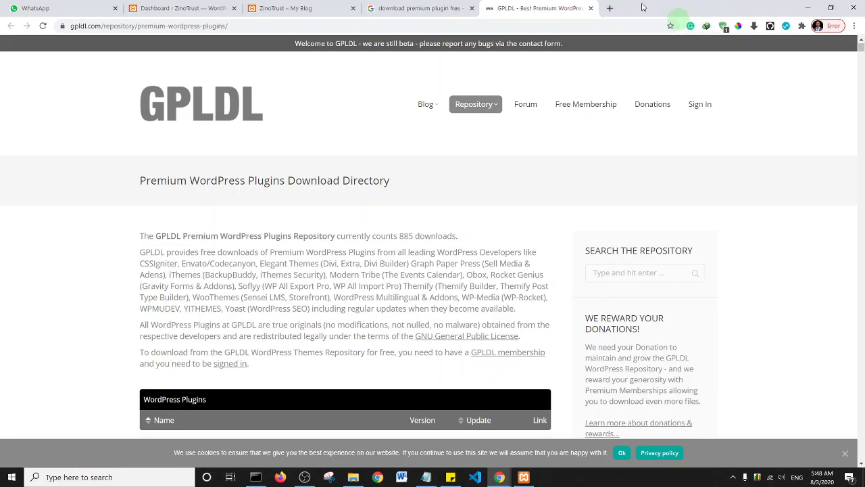
Step: Open gplcanyon.com in a new tab and browse its listing of plugins and themes
key("ctrl+t")
left_click(395, 27)
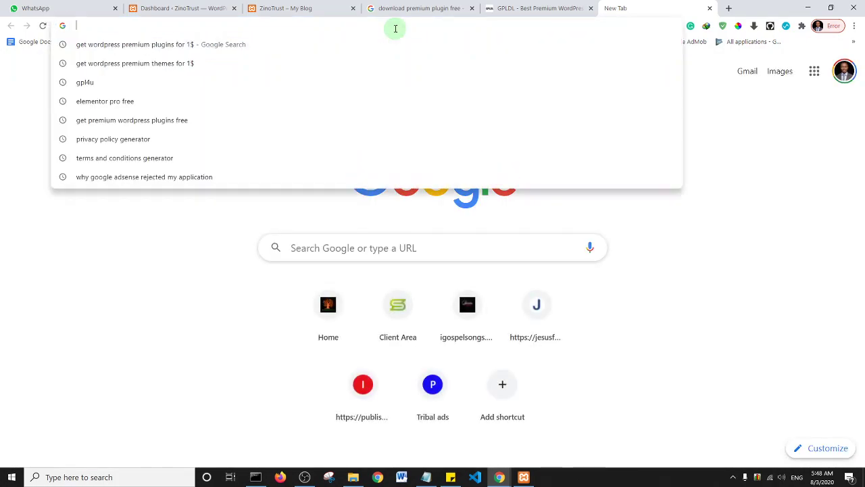
type("gplcan")
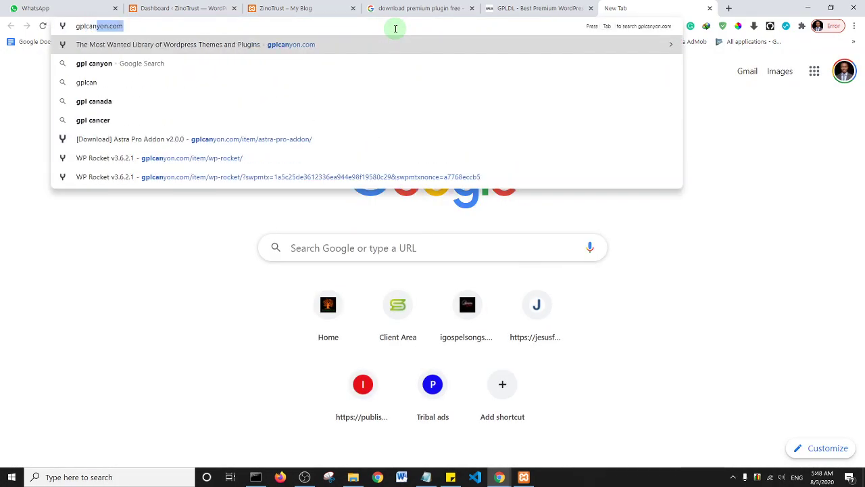
key("Return")
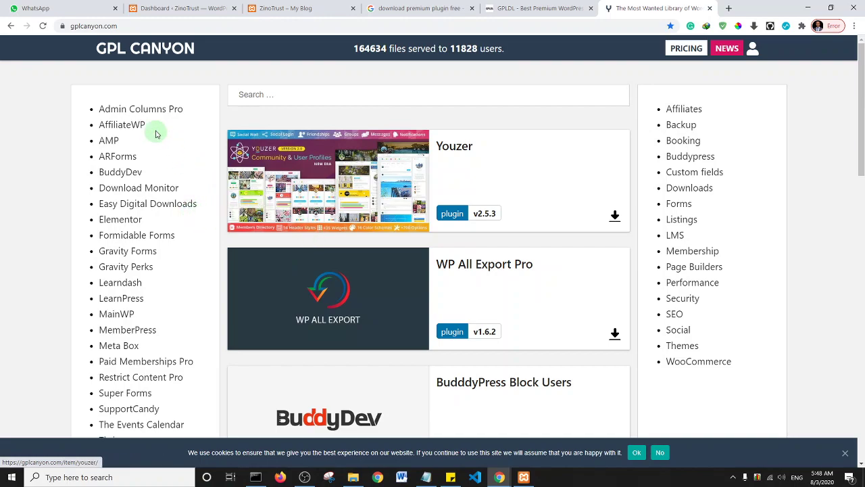
scroll(284, 216, "down", 15)
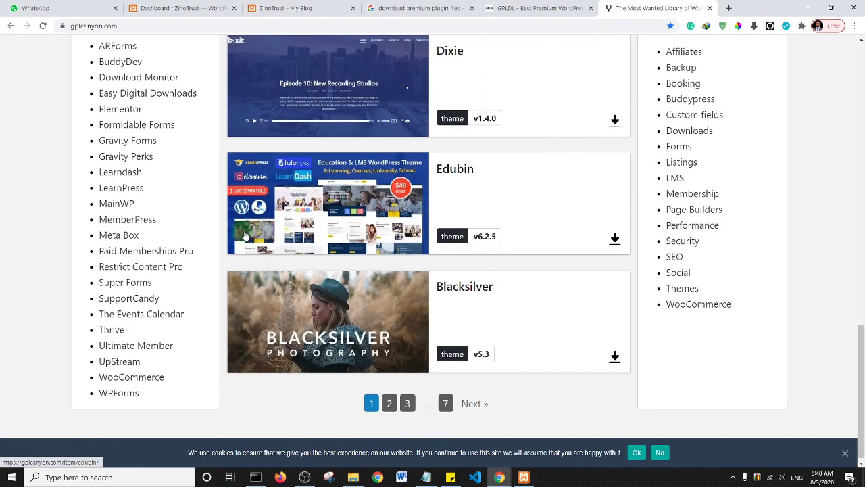
scroll(277, 219, "up", 15)
Step: Search the GPL Canyon library for "wp rocket"
left_click(326, 93)
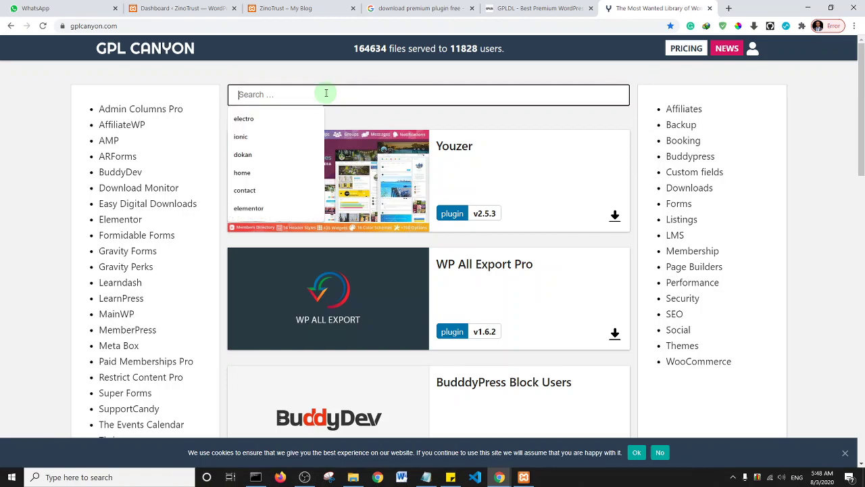
type("wp rocket")
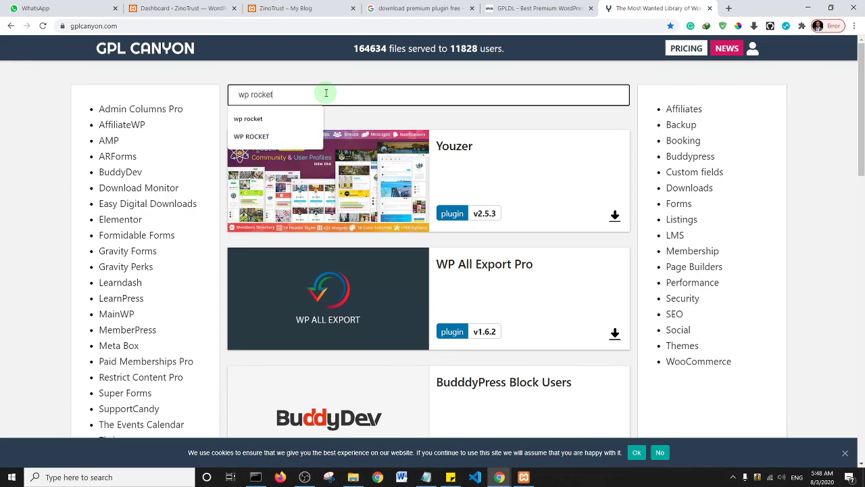
key("Return")
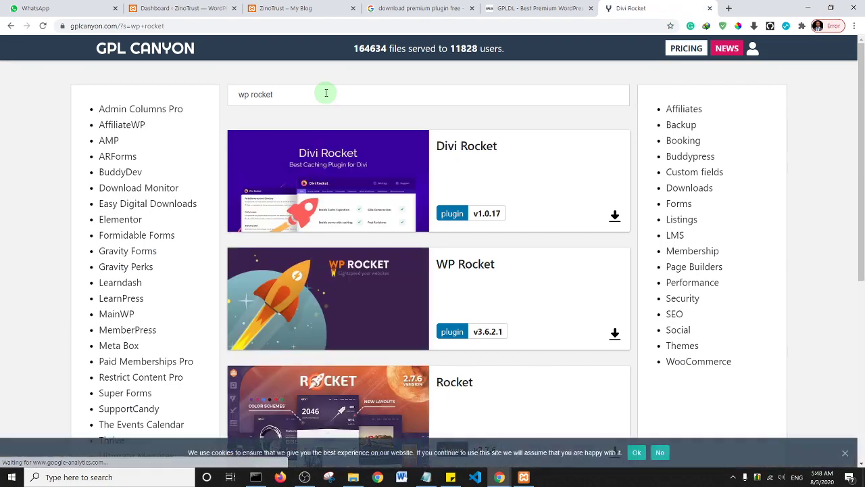
Step: Open the Rocket theme's page on GPL Canyon and request its download to review the access plans
scroll(863, 170, "down", 3)
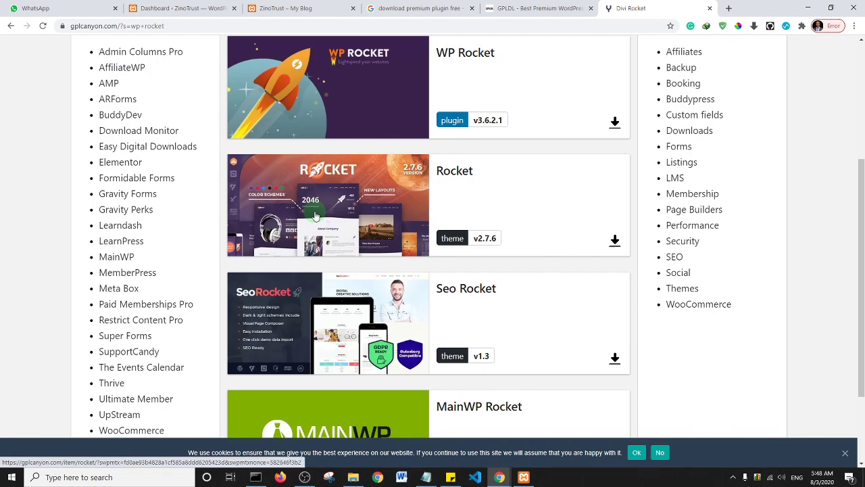
left_click(615, 242)
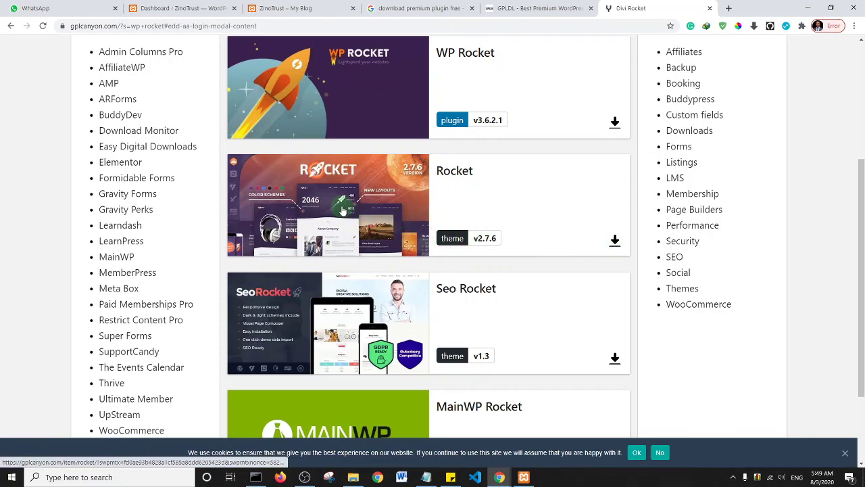
left_click(413, 256)
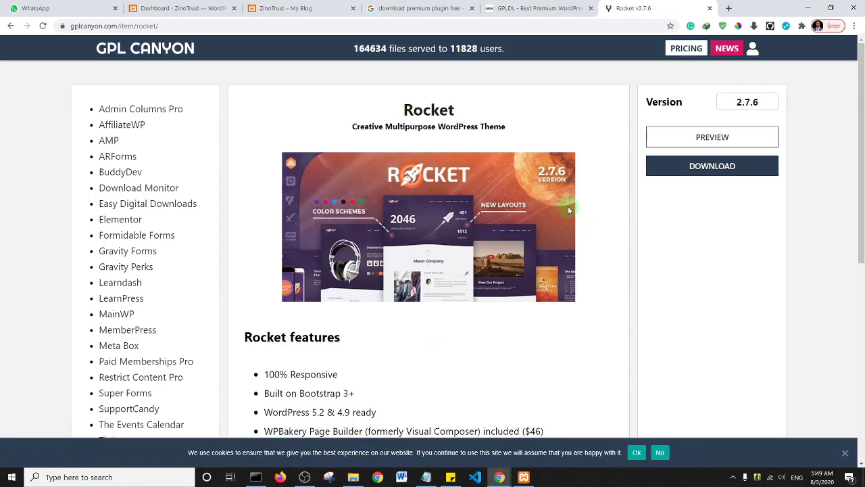
left_click(715, 173)
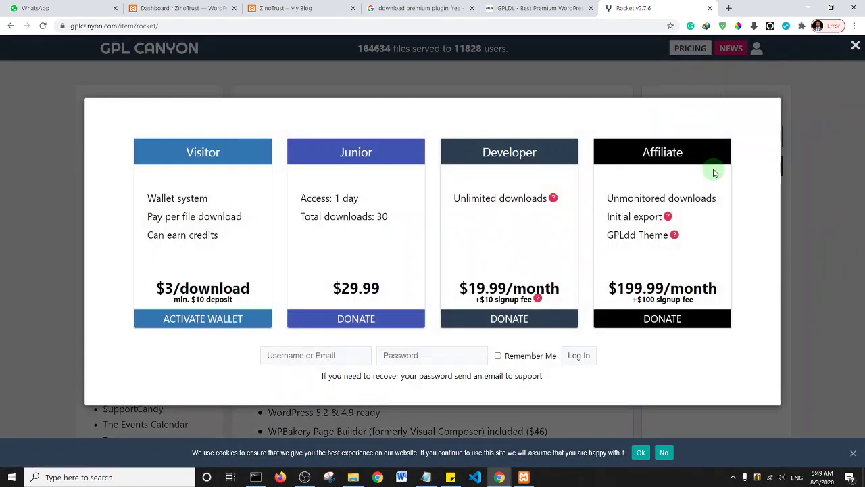
mouse_move(481, 301)
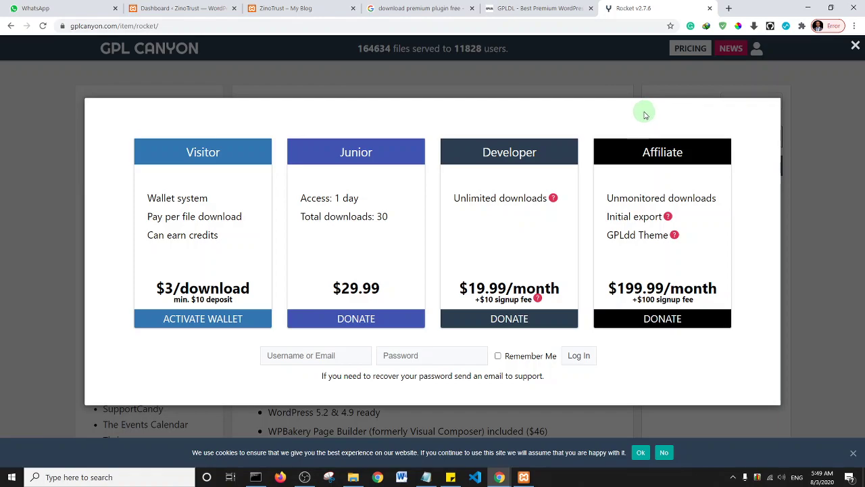
Step: Return to the GPLDL page and look through its premium WordPress plugins download directory
left_click(541, 7)
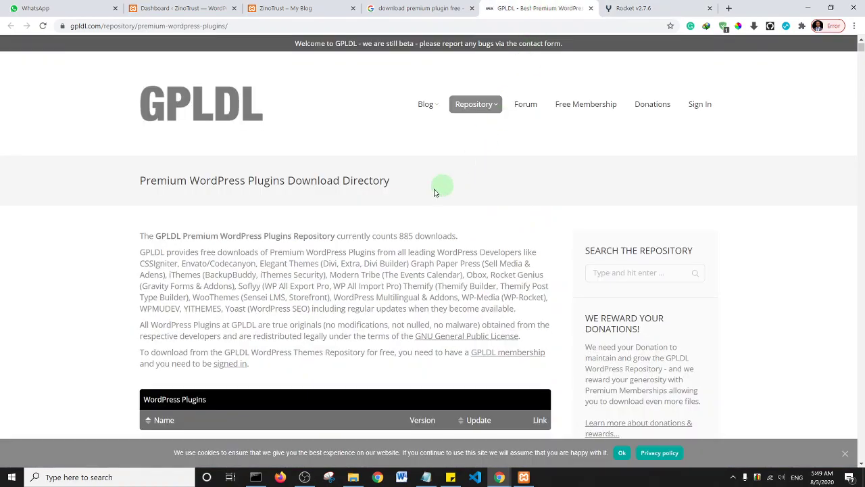
scroll(417, 193, "down", 10)
scroll(418, 193, "up", 10)
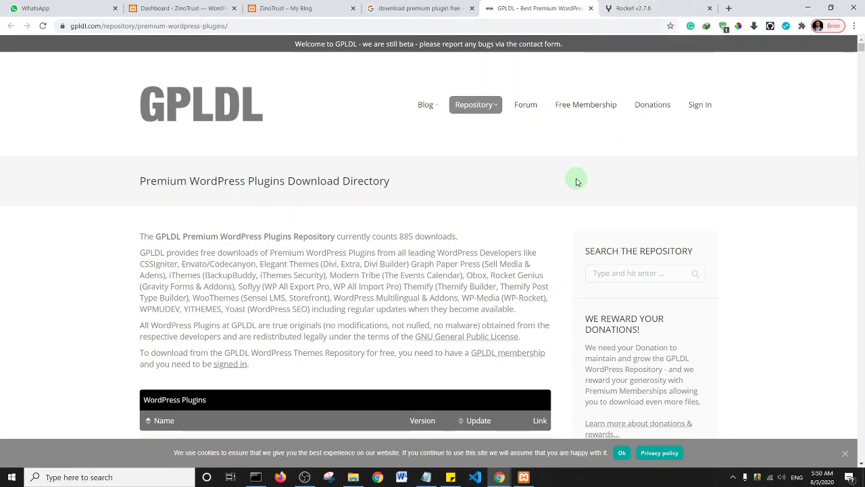
Step: Open virustotal.com in a new tab
left_click(729, 9)
left_click(581, 8)
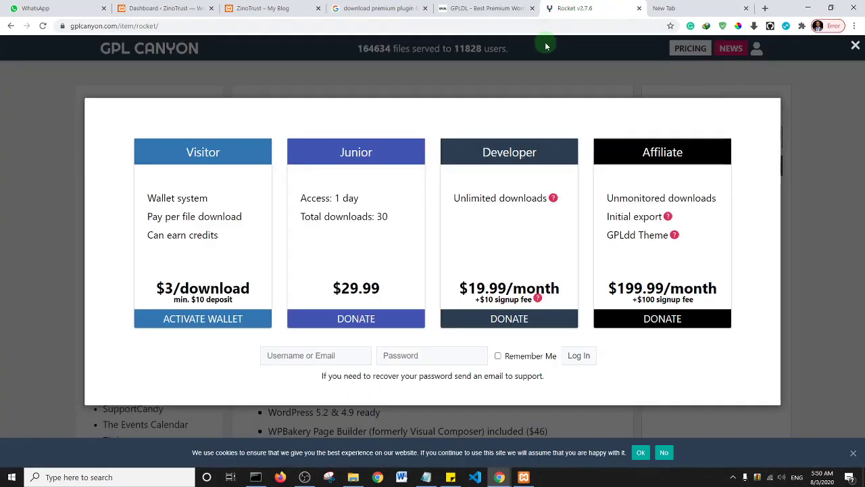
left_click(676, 8)
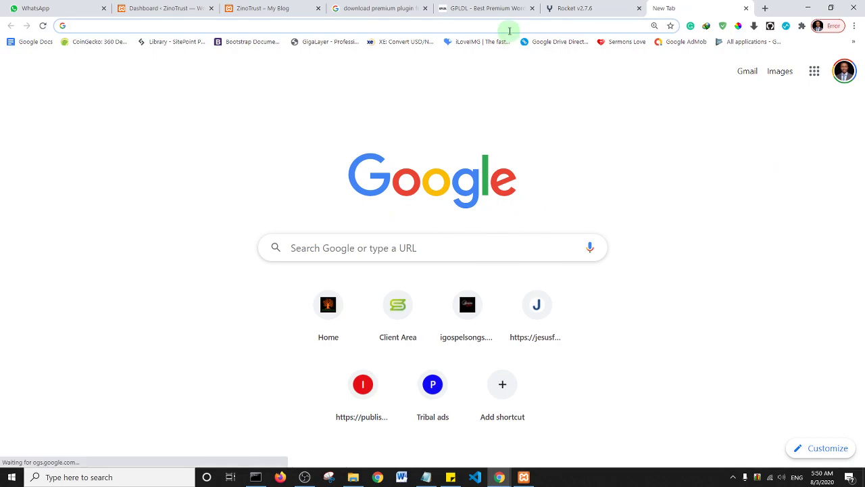
left_click(510, 31)
type("vir")
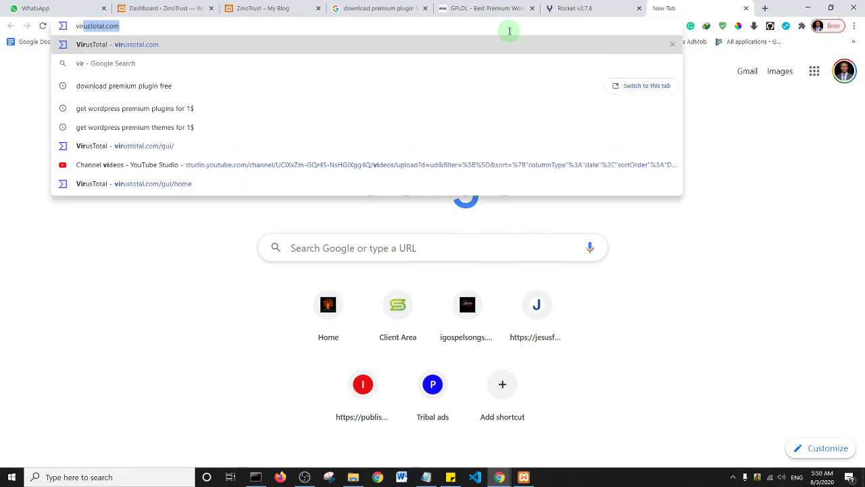
type("ustot")
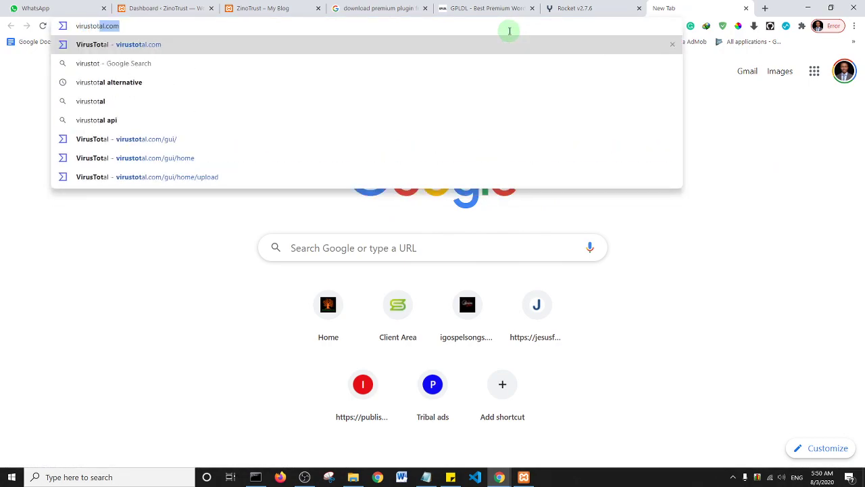
key("Return")
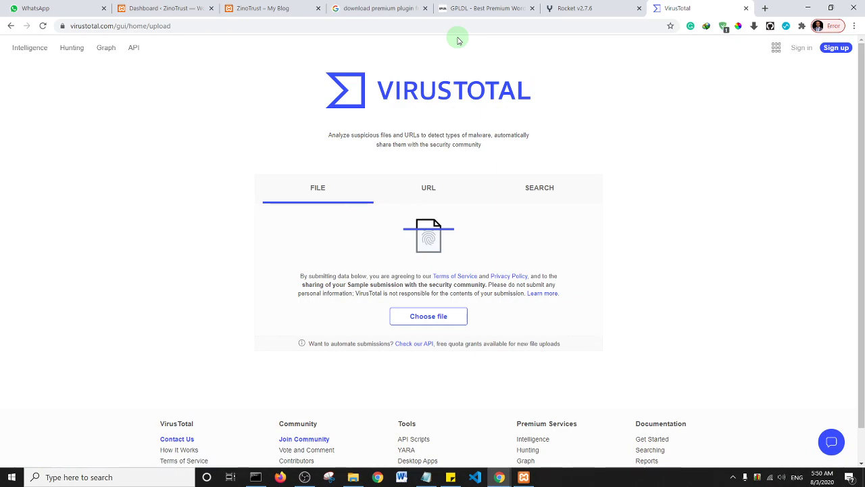
Step: Revisit the GPL Canyon plans, return to VirusTotal and scan the WP Rocket 3.5.4 WordPress Speed Plugin zip file
left_click(571, 8)
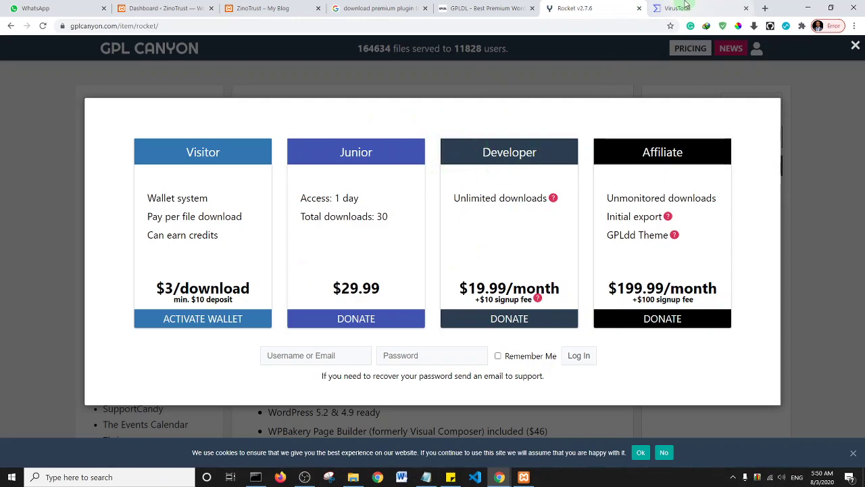
left_click(654, 9)
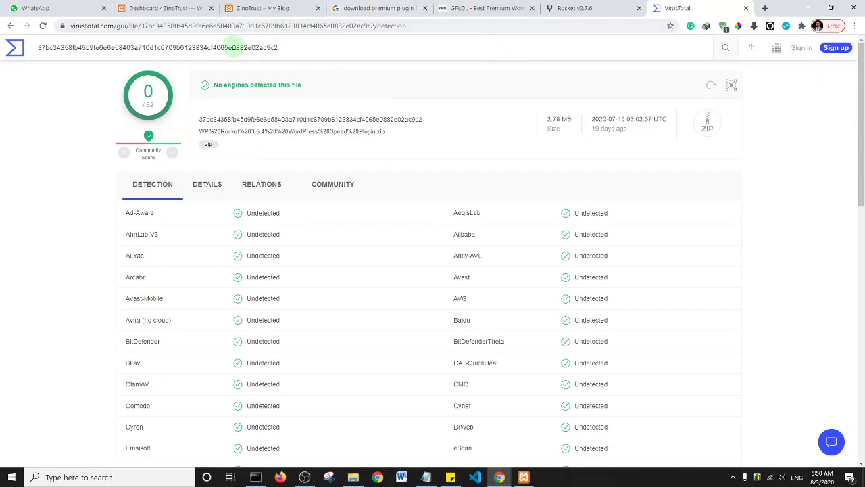
Step: View the local ZinoTrust site and check the running modules in the XAMPP Control Panel
left_click(259, 8)
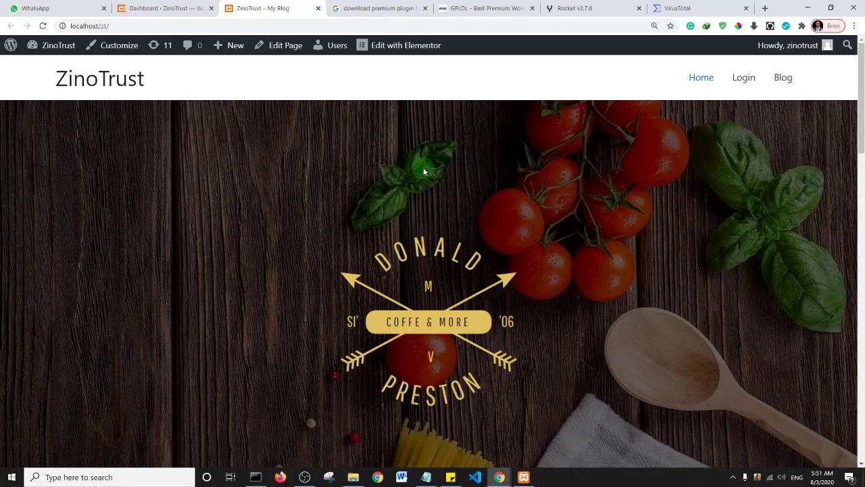
left_click(525, 479)
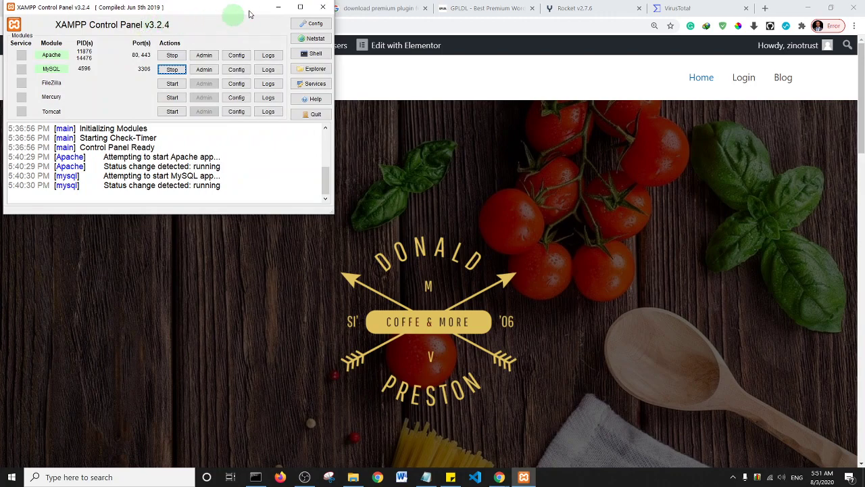
left_click(278, 7)
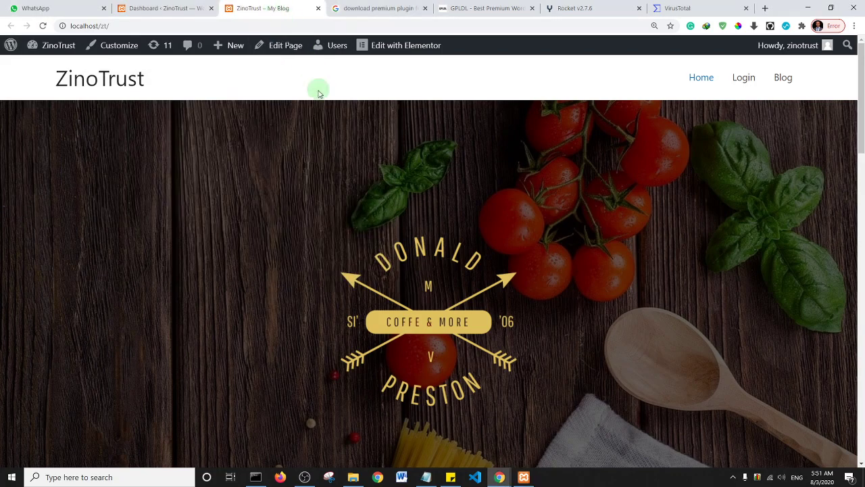
Step: Open the page for adding new plugins in the ZinoTrust WordPress dashboard
left_click(169, 8)
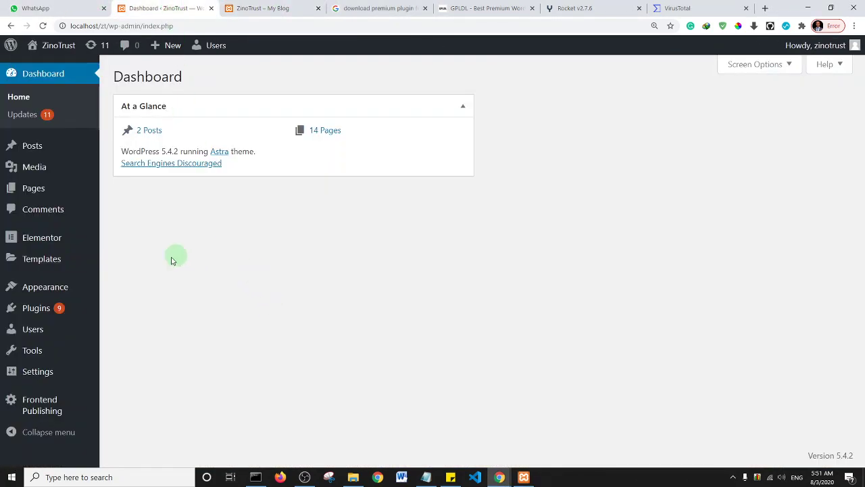
mouse_move(21, 310)
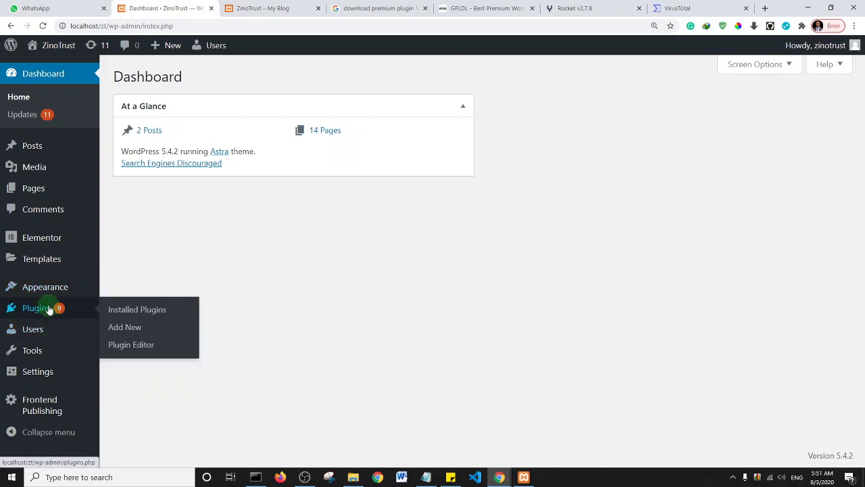
left_click(124, 327)
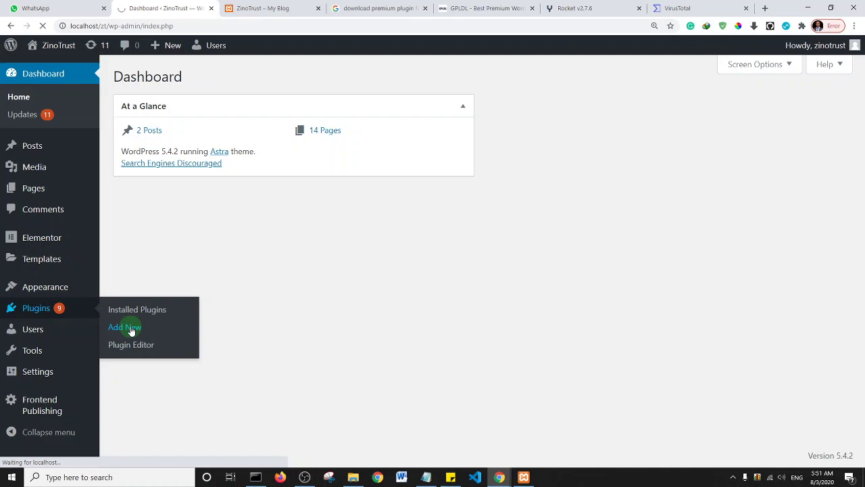
left_click(304, 477)
left_click(303, 477)
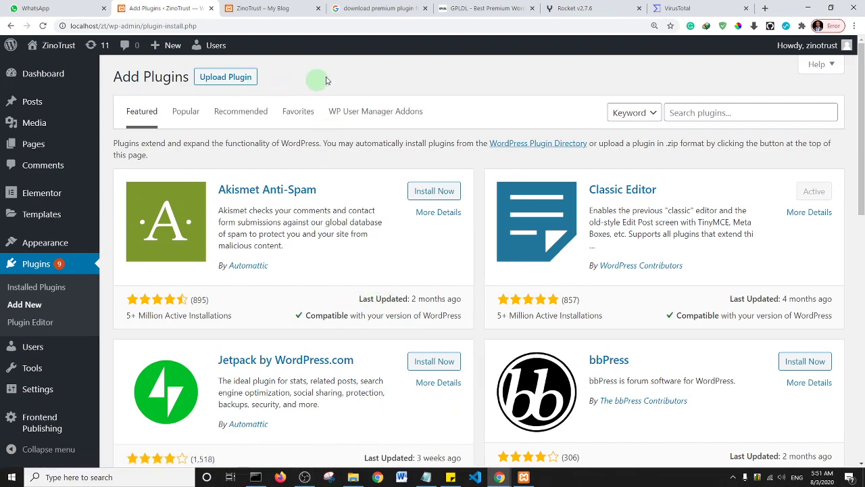
Step: Upload and install the WP Rocket 3.5.4 WordPress Speed Plugin zip file, and try to activate the plugin
left_click(242, 77)
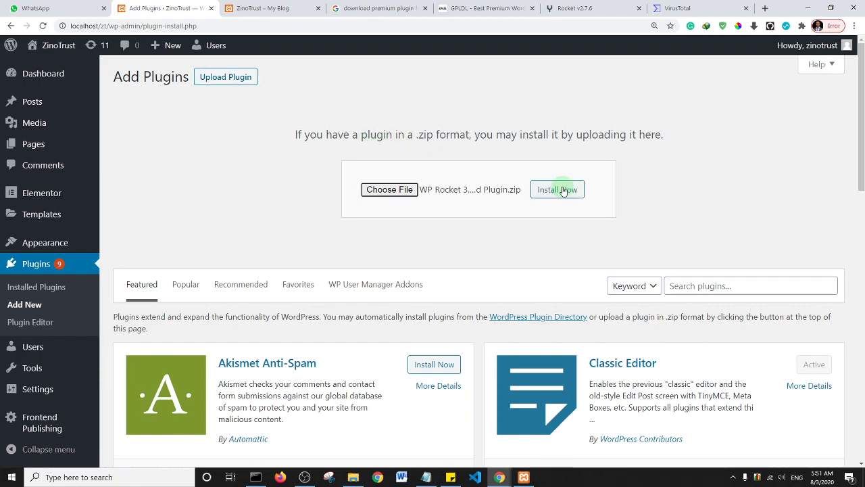
left_click(557, 190)
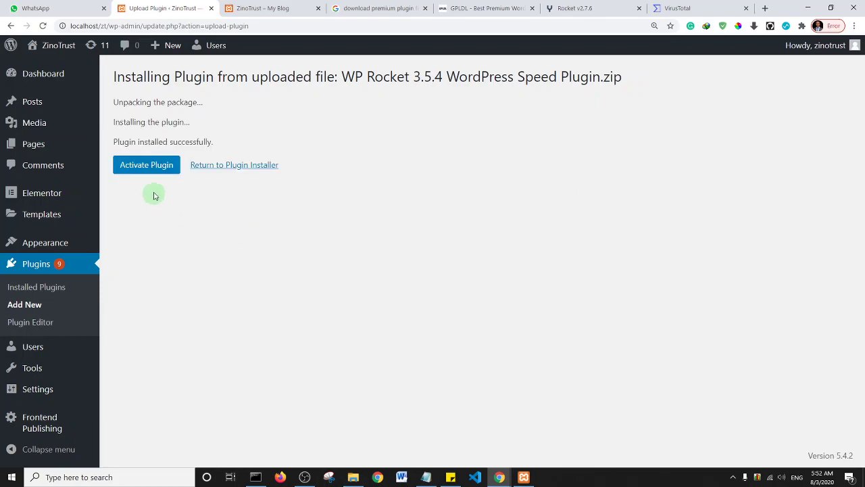
left_click(156, 172)
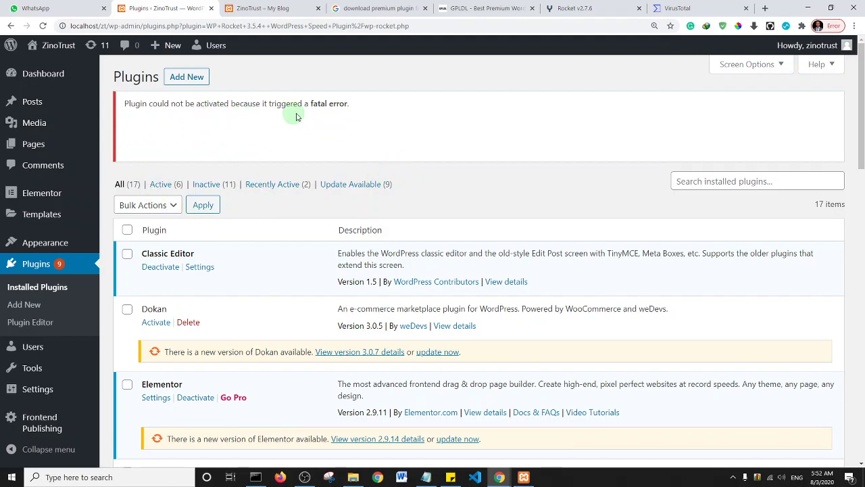
Step: Look through the installed plugins list for the WP Rocket entry
scroll(442, 206, "down", 15)
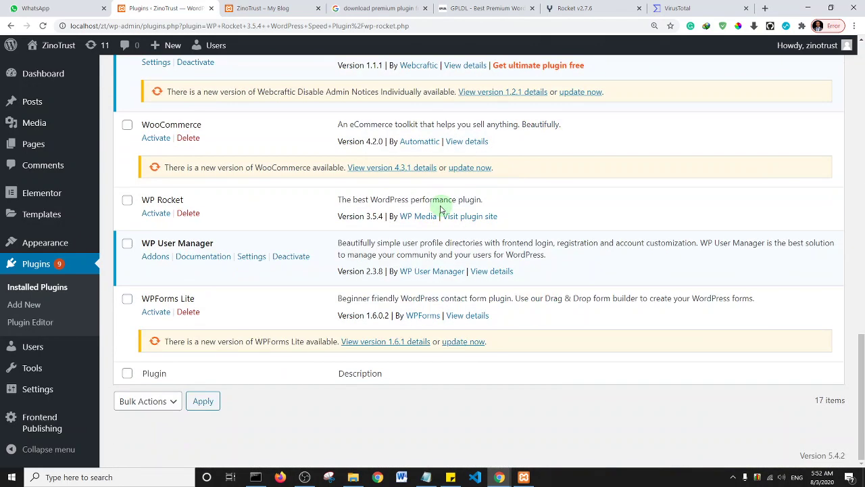
scroll(409, 265, "up", 4)
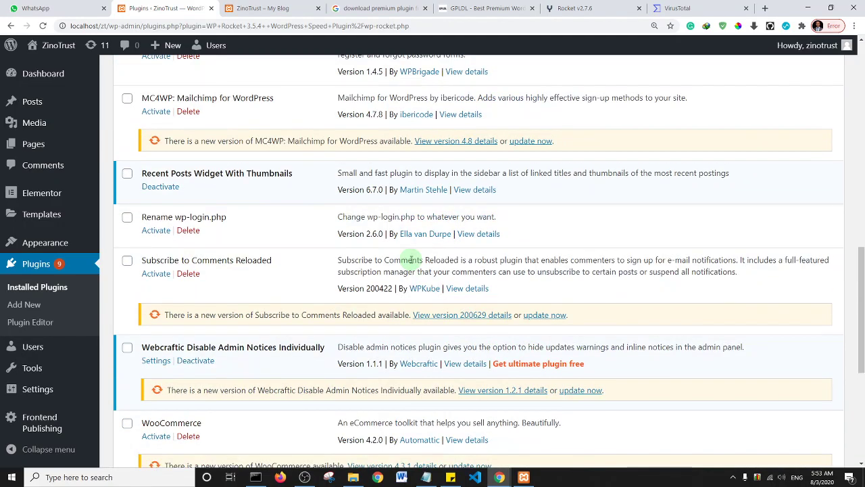
scroll(411, 260, "down", 4)
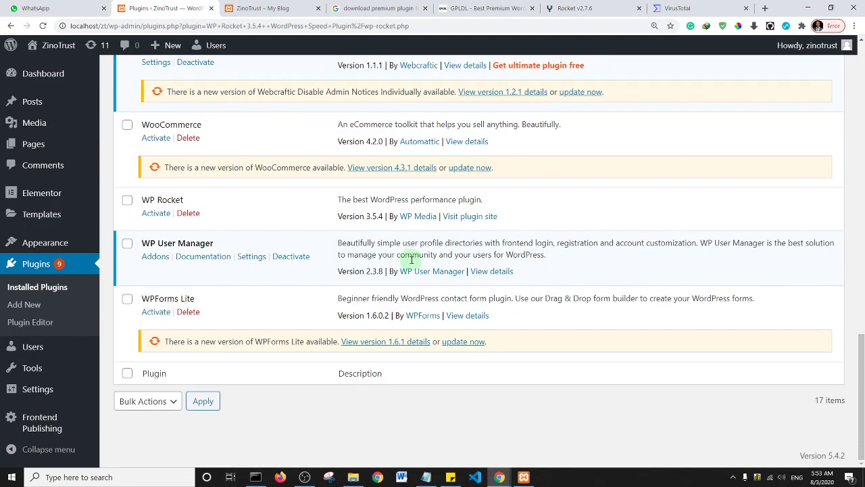
scroll(411, 260, "up", 15)
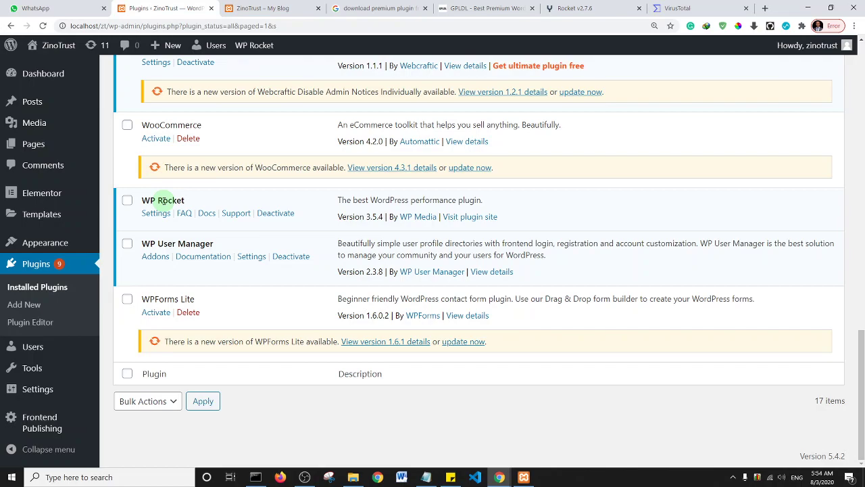
Step: Reload the local ZinoTrust home page, review it from header to footer, and revisit the VirusTotal scan report
left_click(255, 5)
left_click(43, 26)
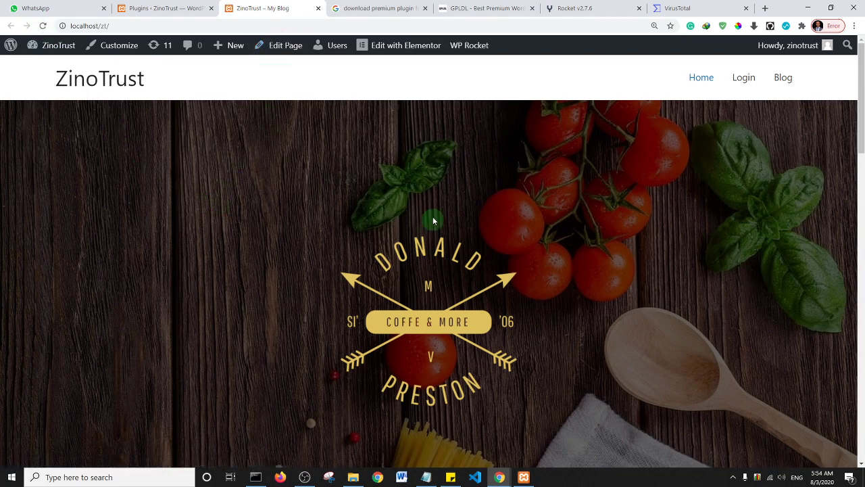
scroll(432, 227, "down", 20)
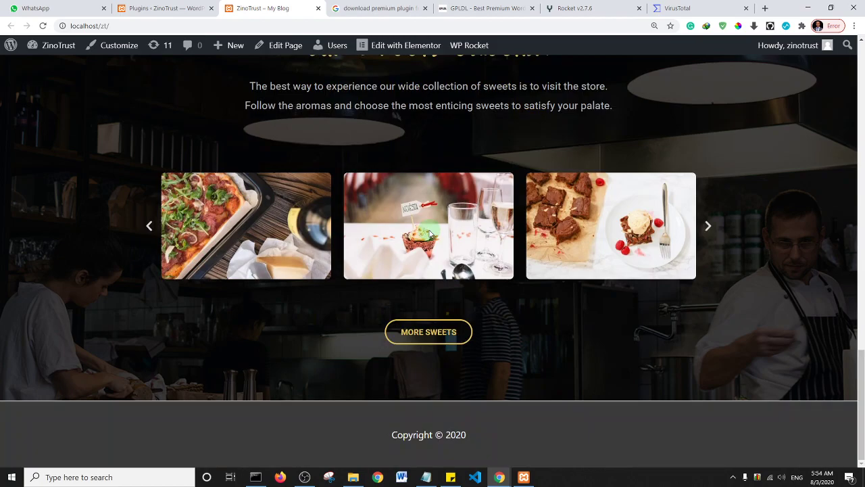
scroll(429, 233, "up", 20)
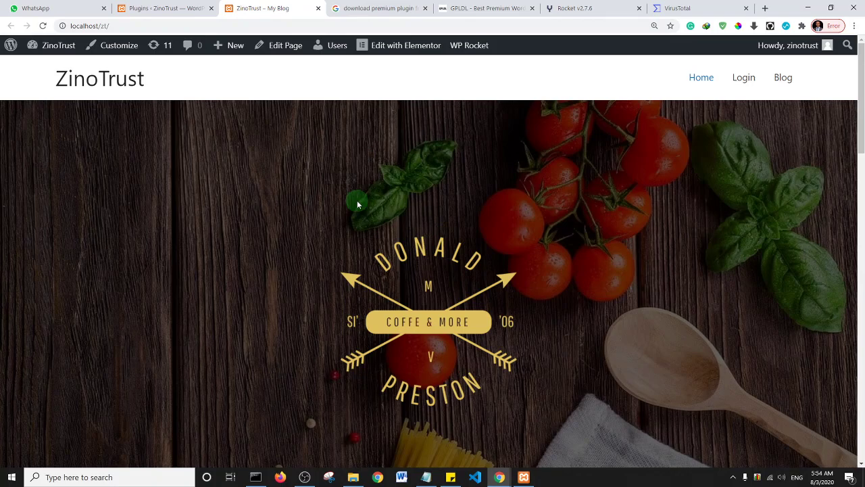
left_click(705, 7)
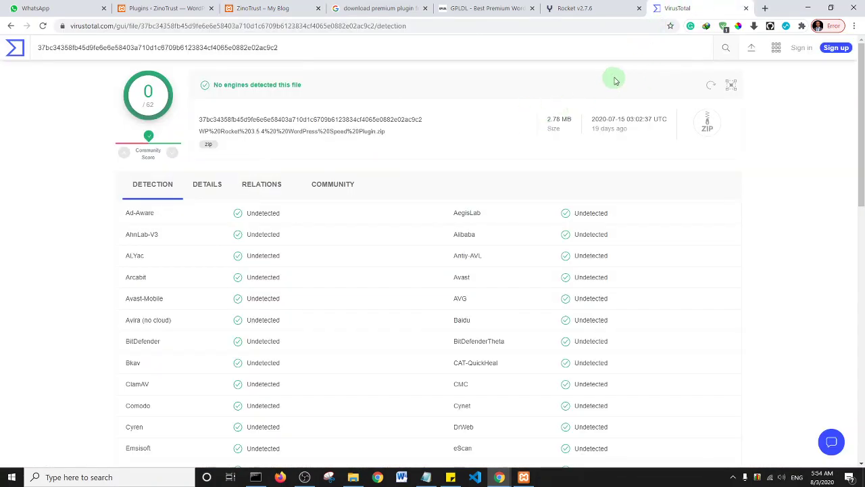
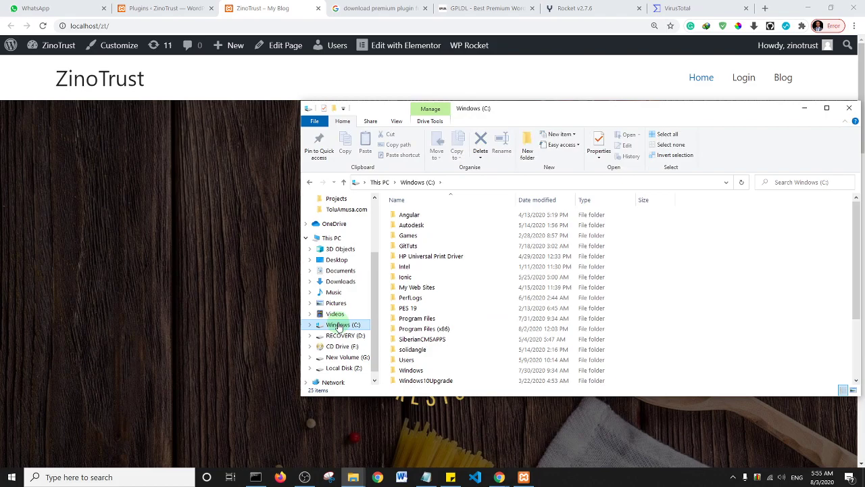
Step: In File Explorer, browse to the site folder C:\xampp\htdocs\zt and open wp-config.php in the code editor
left_click(548, 310)
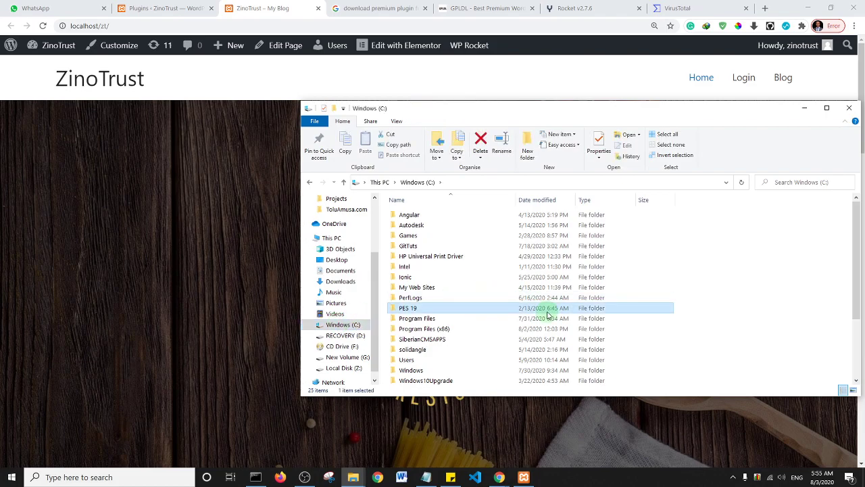
scroll(547, 315, "down", 3)
left_click(548, 309)
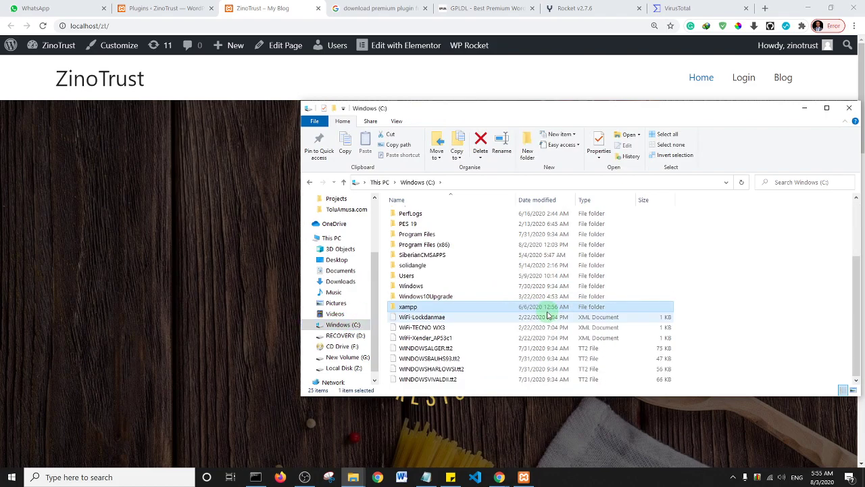
double_click(547, 310)
key("h")
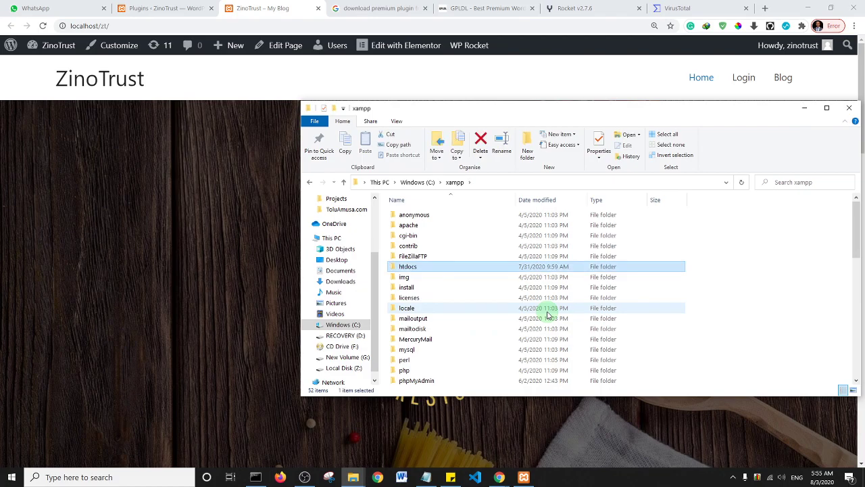
key("Return")
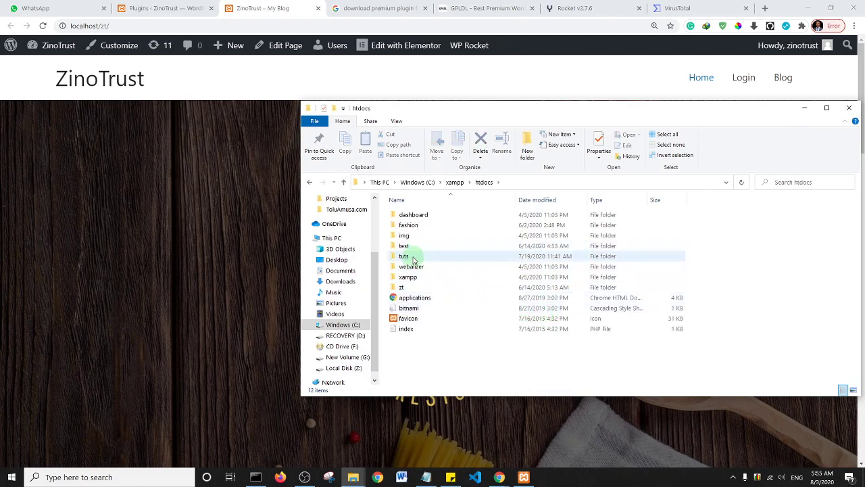
double_click(412, 287)
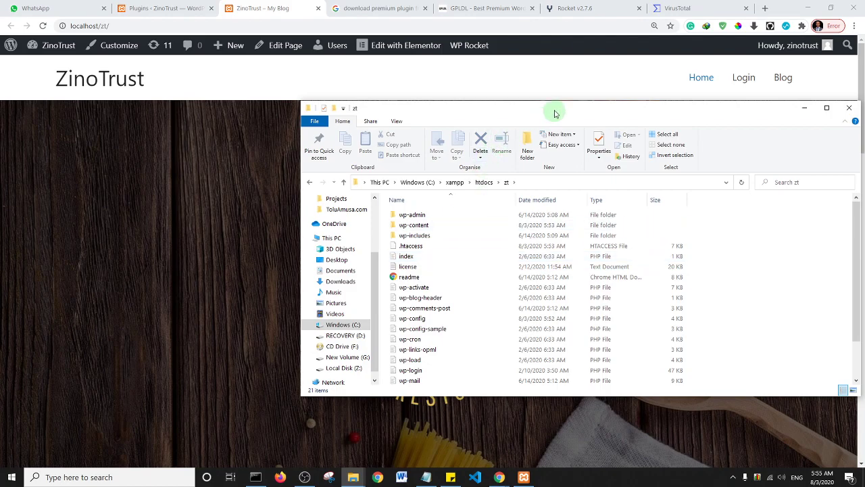
left_click_drag(555, 114, 409, 84)
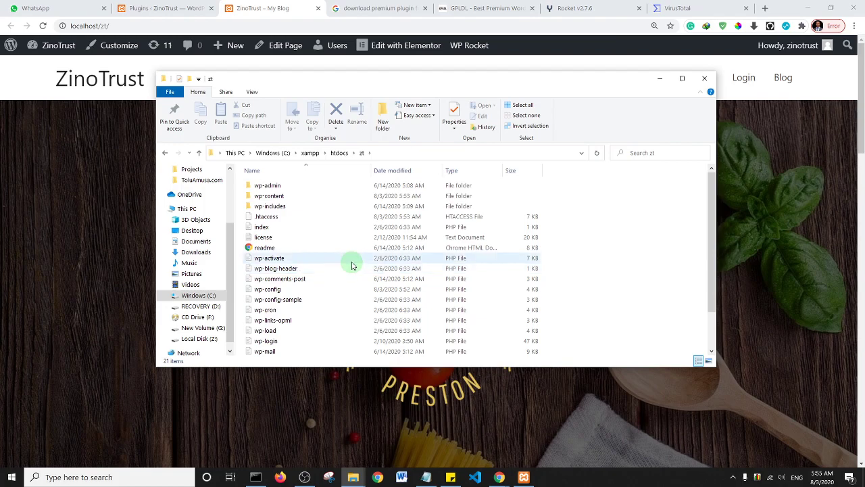
left_click(250, 290)
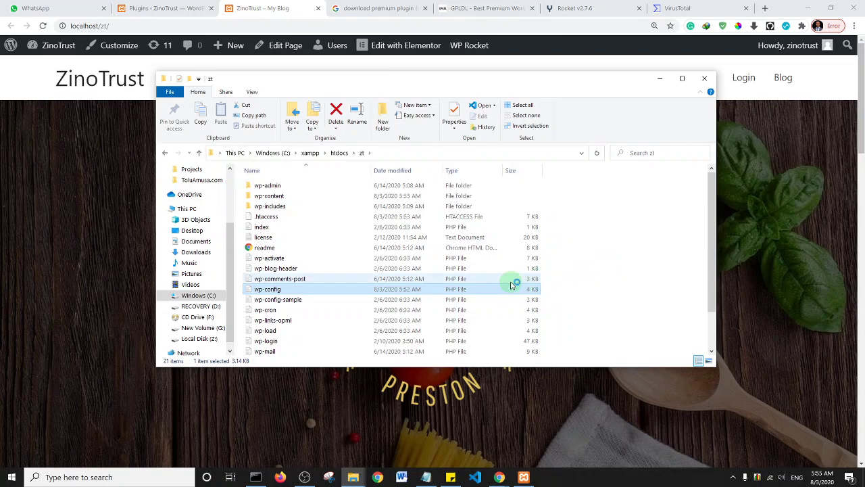
double_click(367, 289)
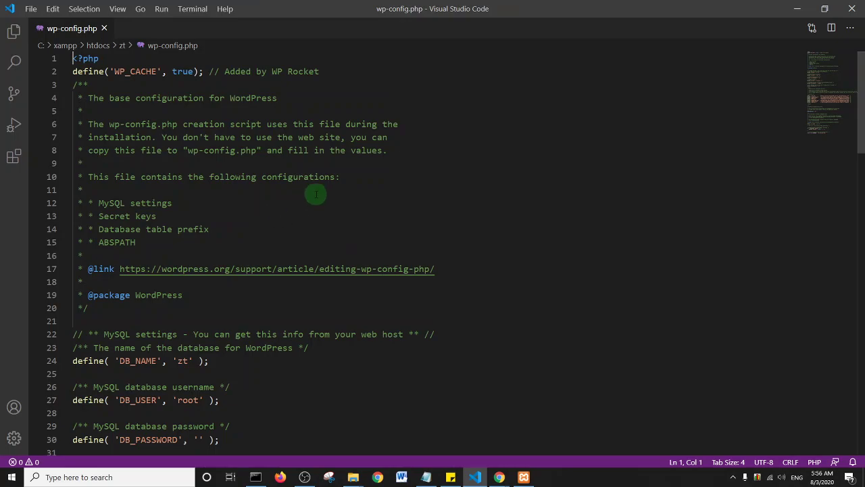
Step: Set the WP_DEBUG constant to true in wp-config.php and save the file
scroll(315, 195, "down", 1)
scroll(313, 195, "down", 1)
scroll(313, 195, "down", 3)
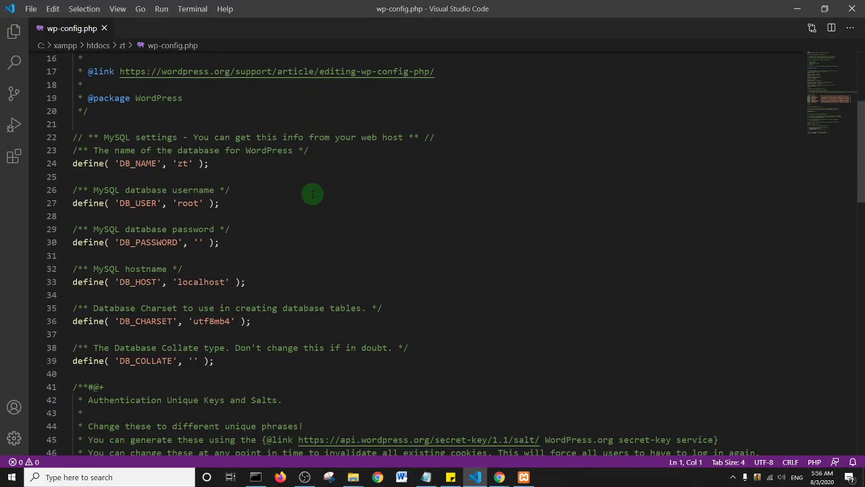
scroll(313, 195, "down", 2)
scroll(313, 195, "down", 2)
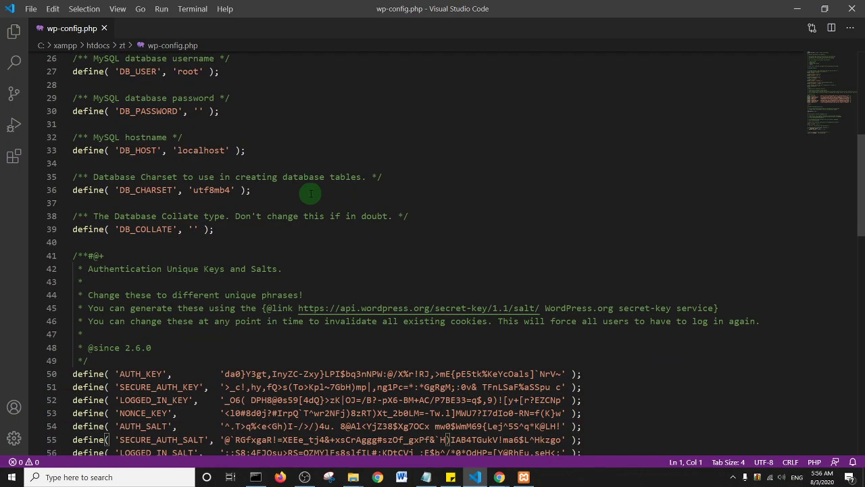
scroll(312, 194, "down", 6)
scroll(305, 188, "down", 2)
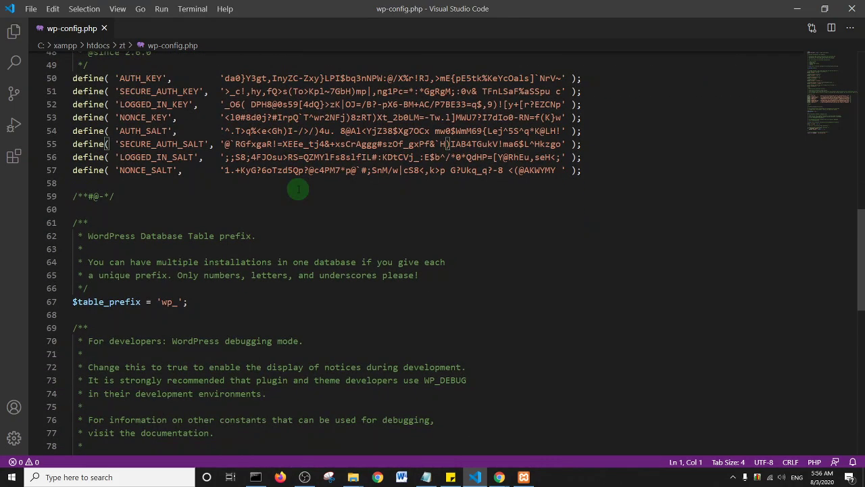
scroll(298, 189, "down", 5)
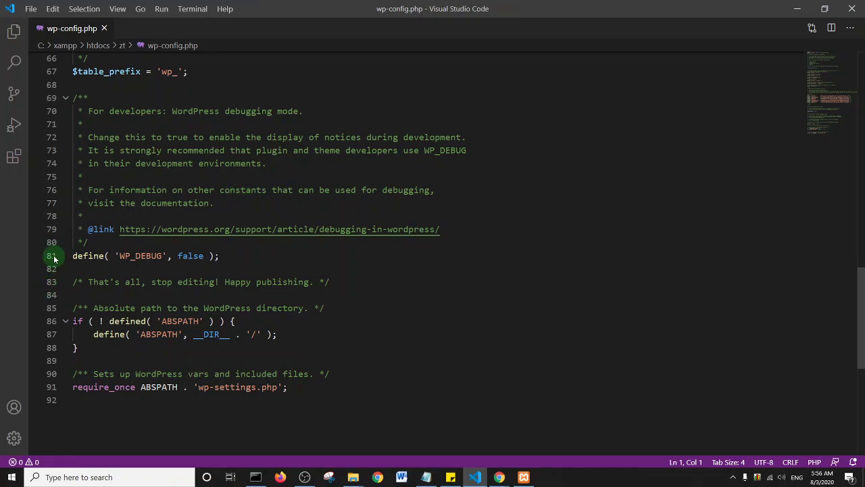
left_click(229, 256)
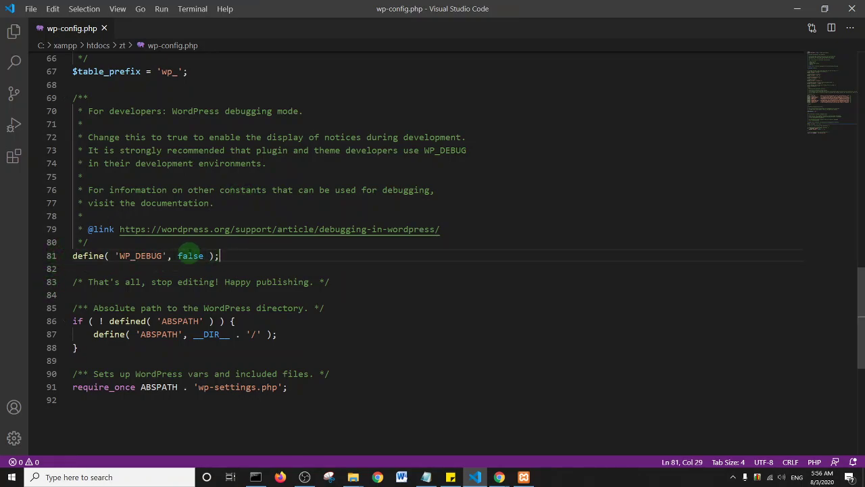
left_click_drag(209, 255, 72, 255)
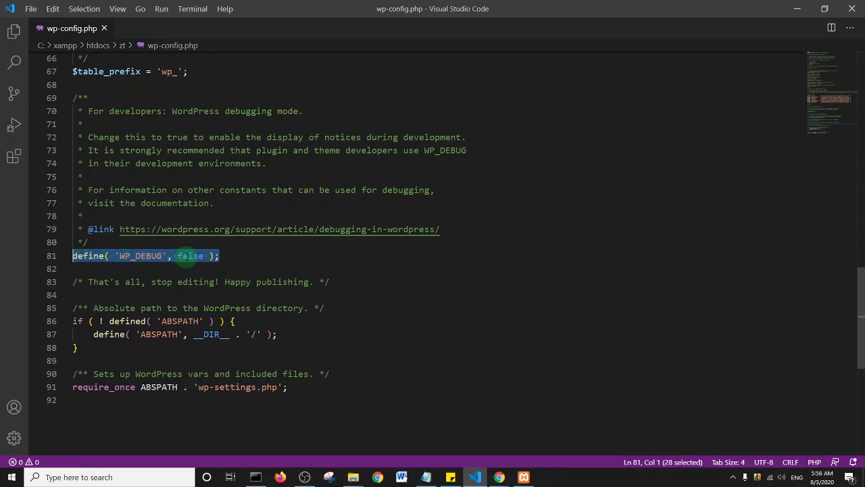
left_click(189, 255)
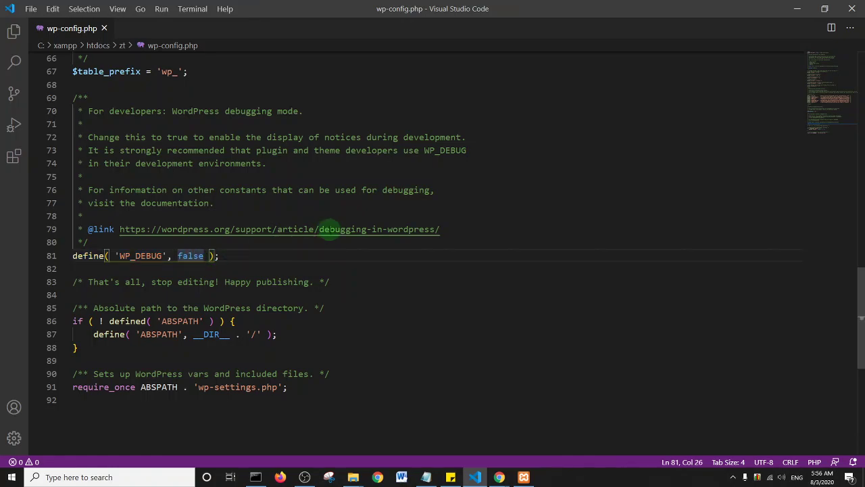
key("ctrl+shift+Left")
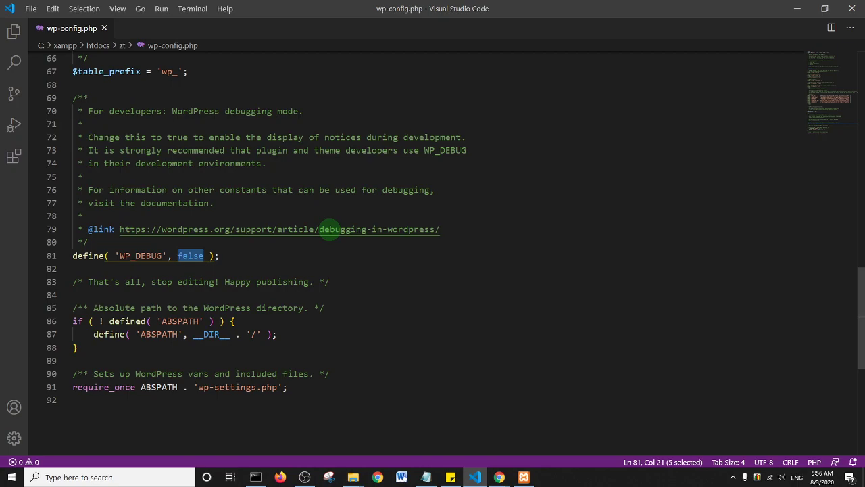
type("true")
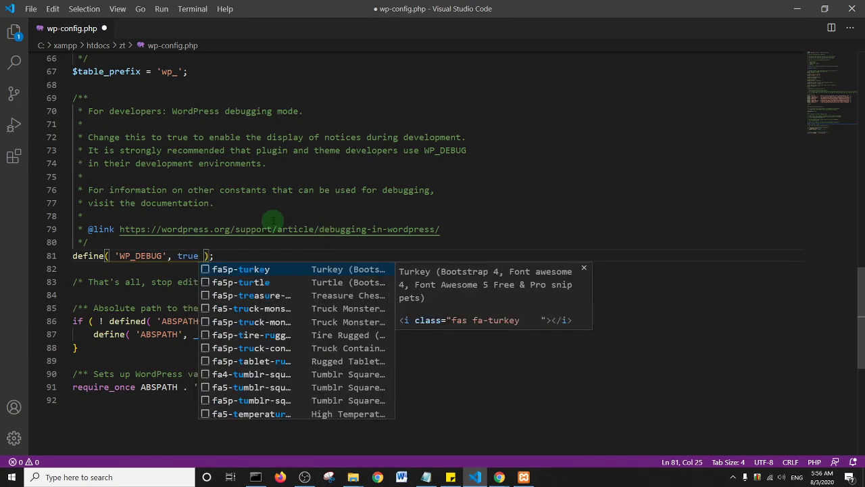
key("ctrl+s")
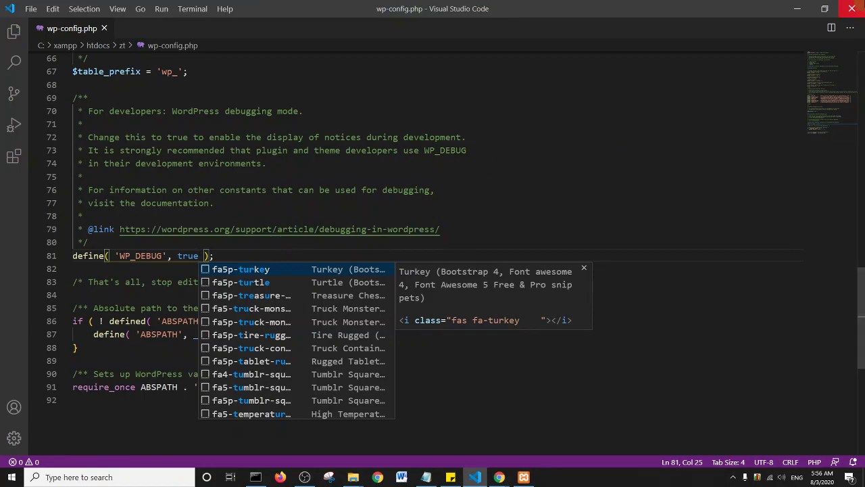
Step: Return to the local ZinoTrust site in the browser, reload it and open its Login page
left_click(798, 9)
left_click(521, 68)
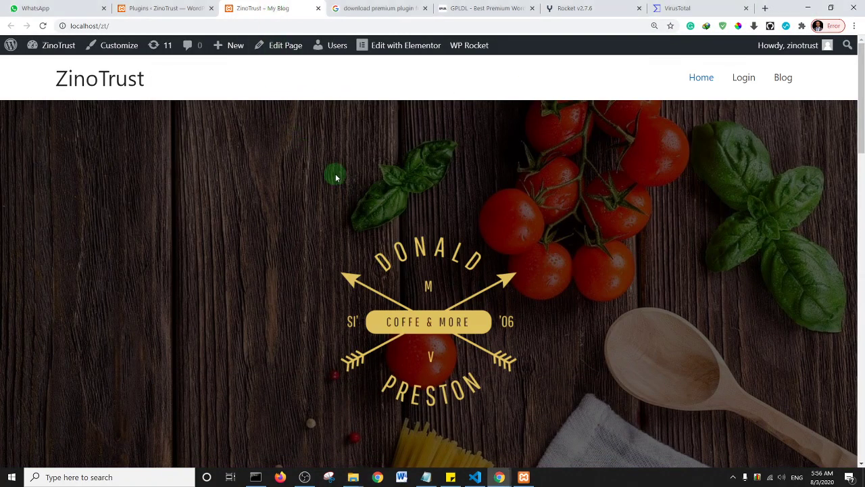
left_click(42, 26)
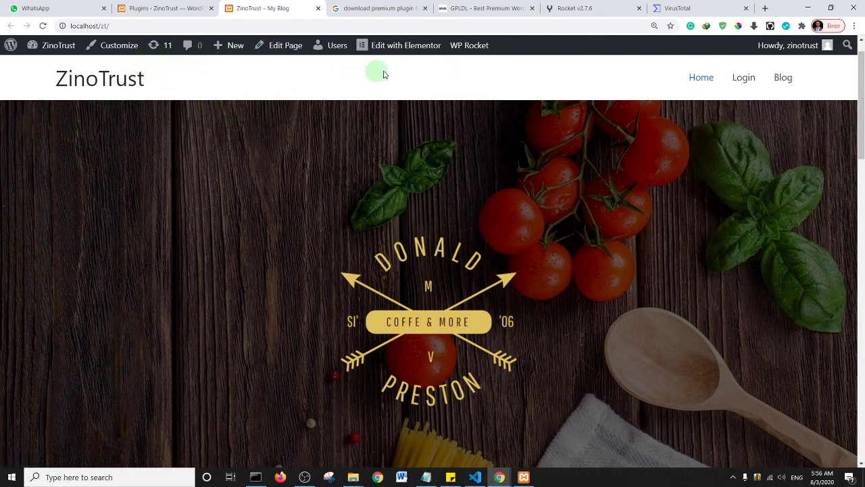
left_click(748, 82)
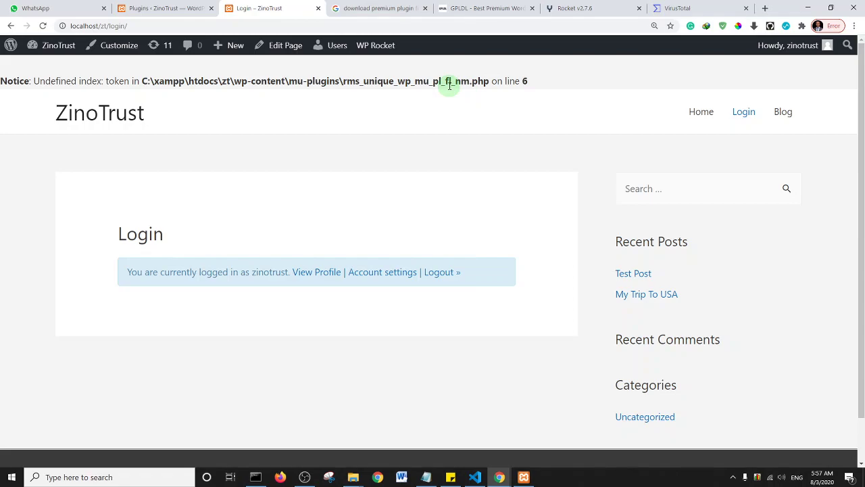
Step: In File Explorer, browse from the zt folder to wp-content\mu-plugins and select the rms_unique_wp_mu_pl_fl_nm.php file named in the notice
left_click(353, 478)
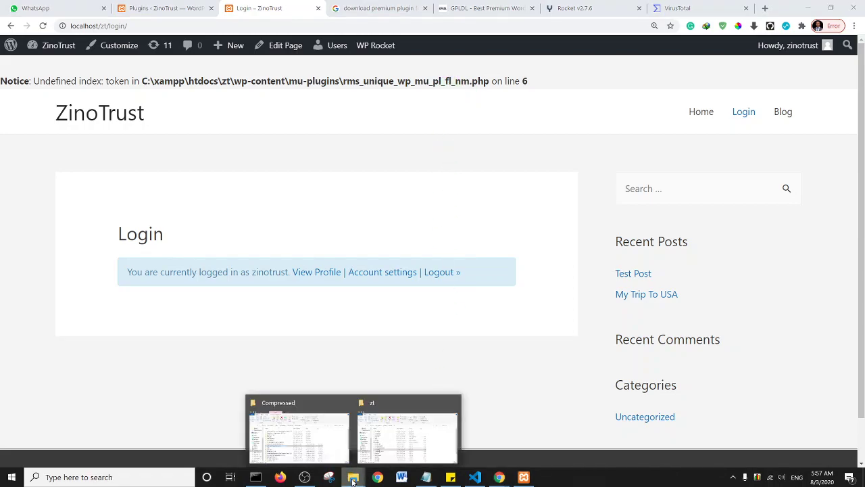
left_click(404, 436)
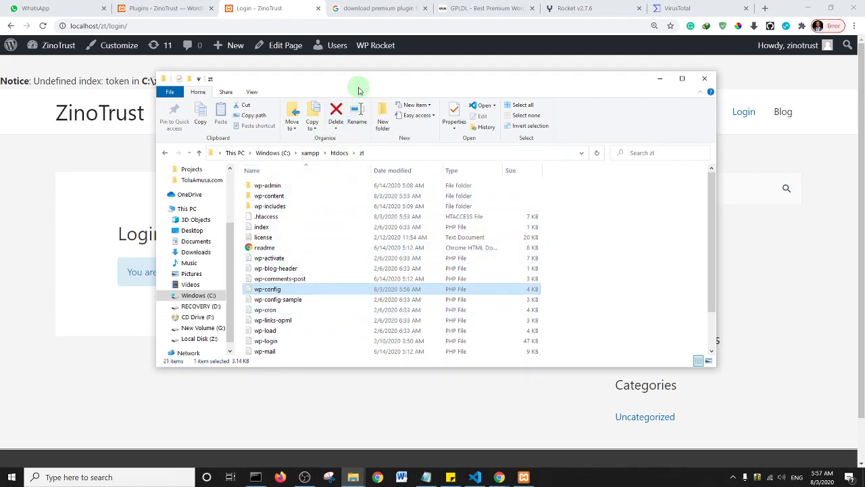
left_click_drag(361, 81, 363, 111)
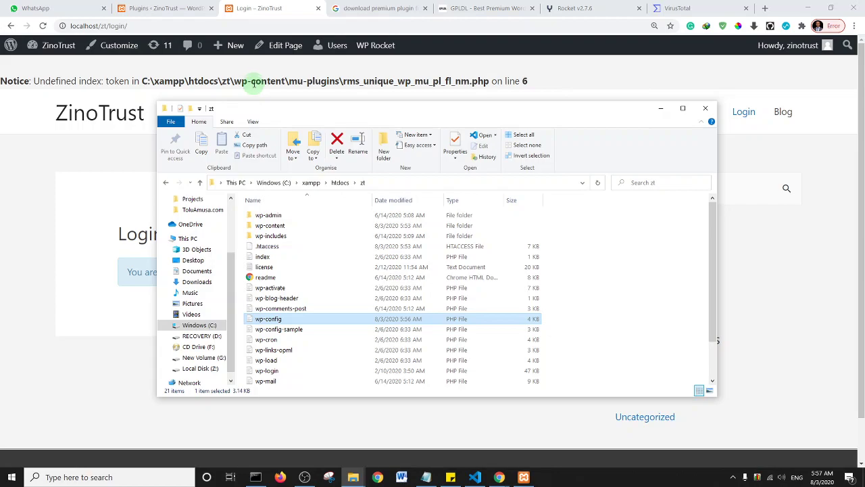
left_click(286, 227)
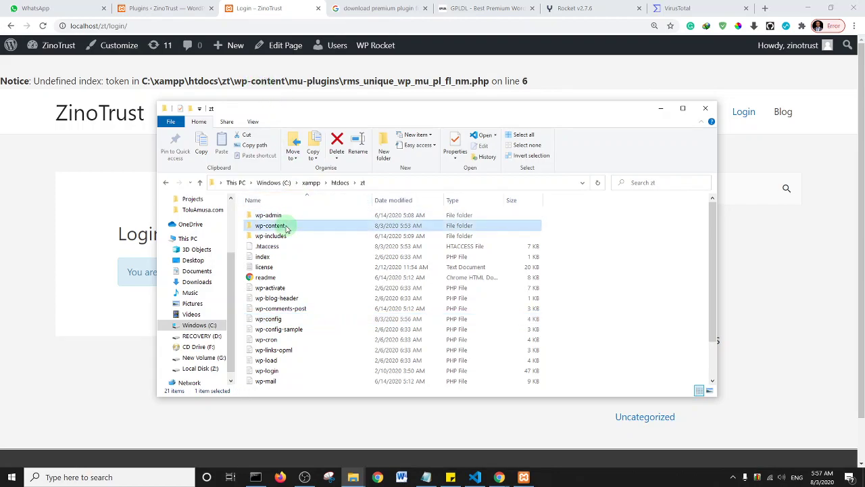
double_click(285, 228)
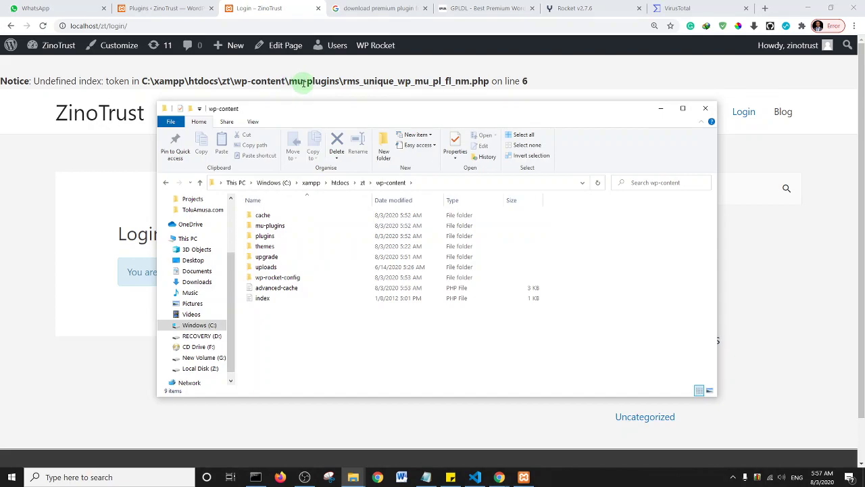
left_click(277, 226)
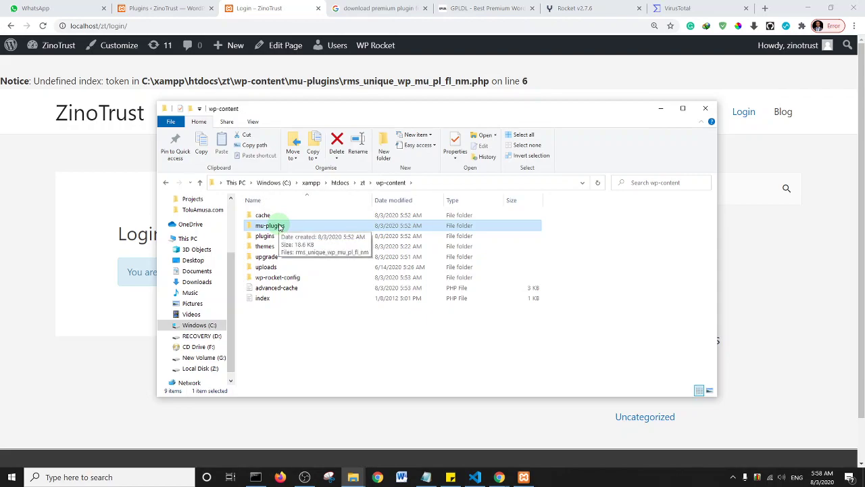
double_click(278, 226)
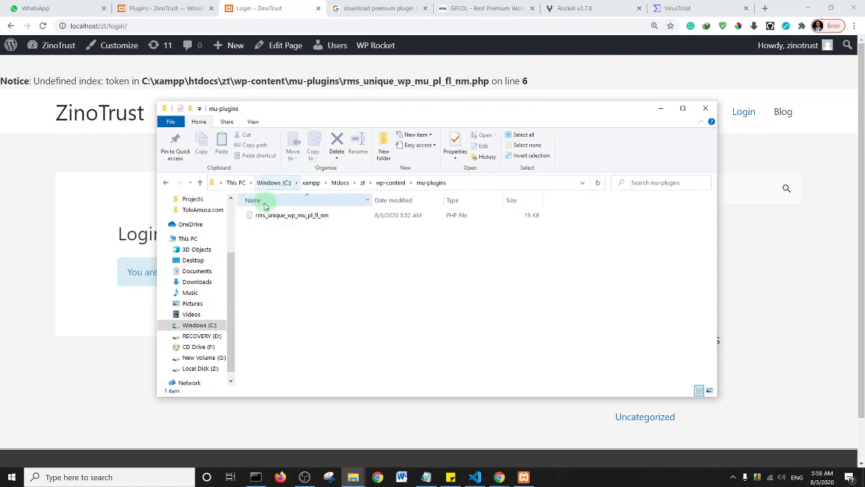
left_click(304, 217)
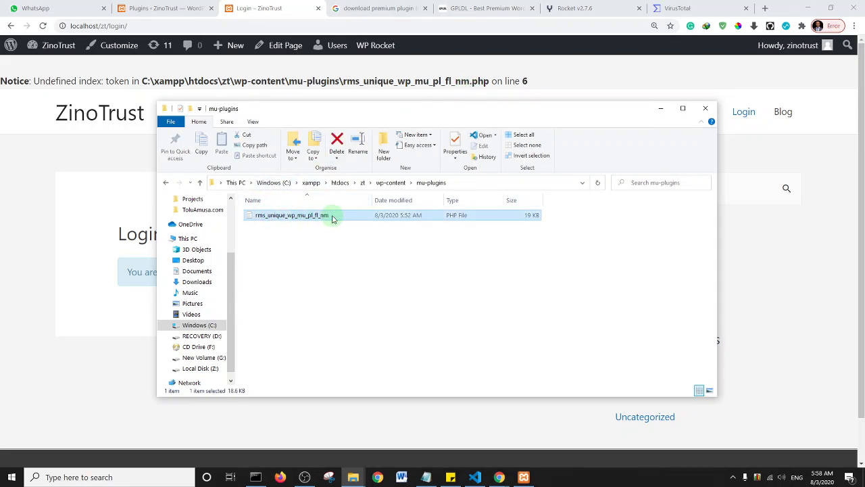
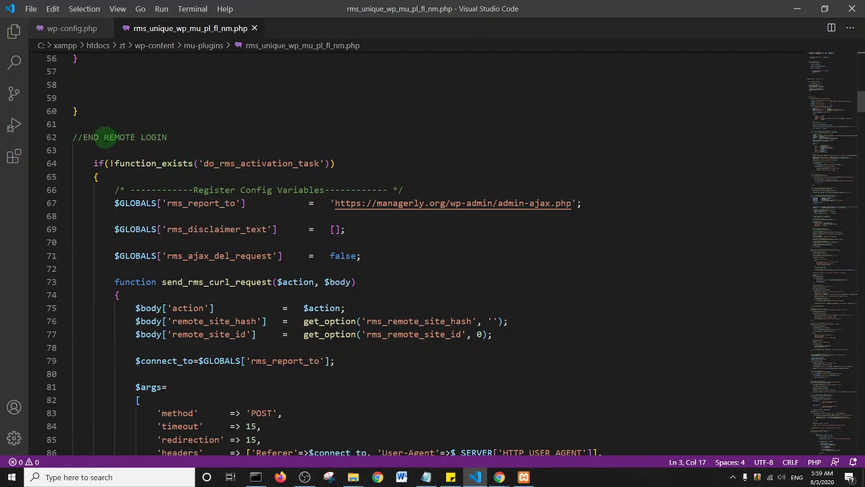
Step: Examine the remote reporting and site activation code in rms_unique_wp_mu_pl_fl_nm.php, and close wp-config.php before leaving the editor
mouse_move(142, 203)
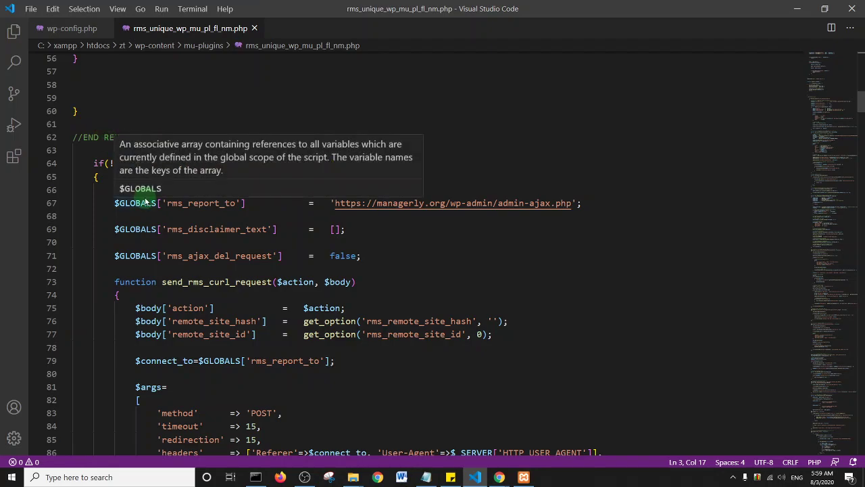
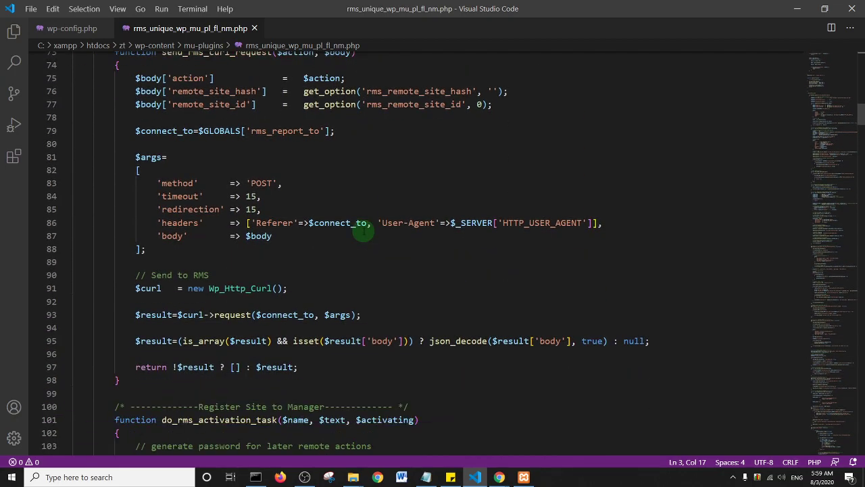
scroll(363, 231, "down", 2)
scroll(363, 231, "down", 3)
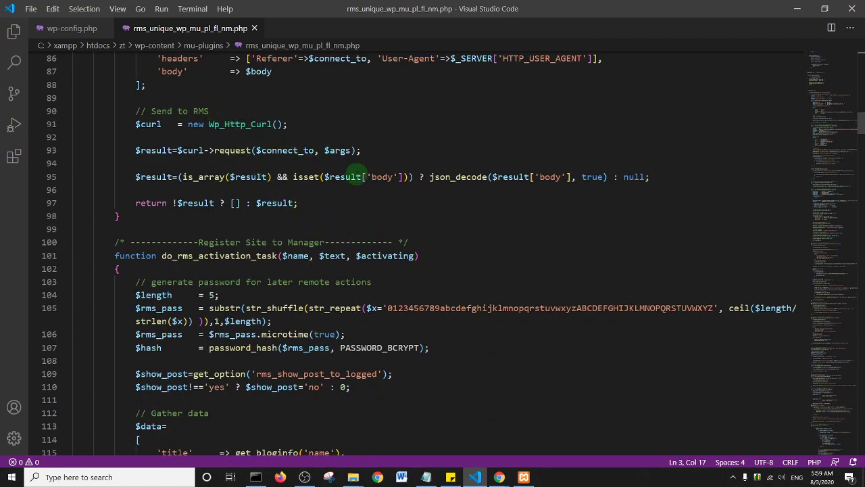
scroll(406, 230, "down", 1)
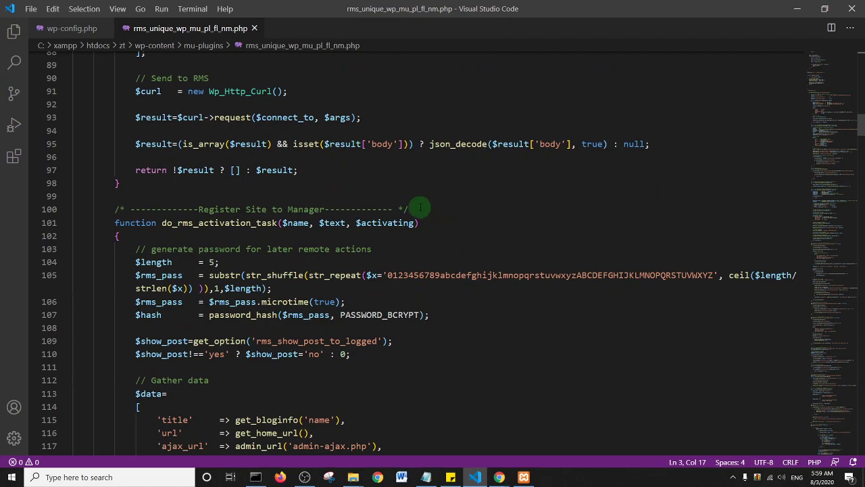
scroll(420, 206, "down", 7)
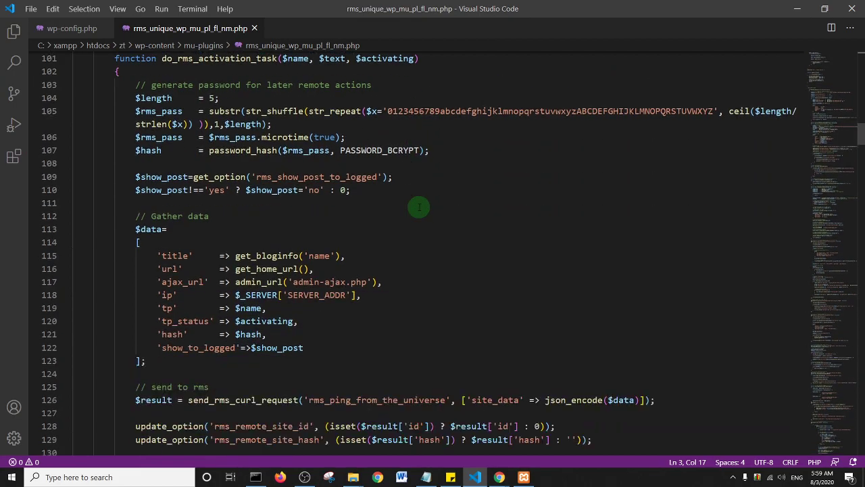
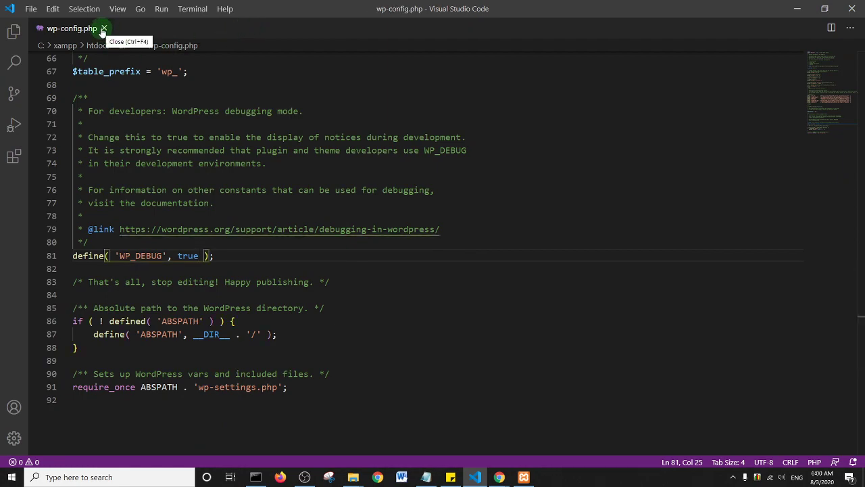
left_click(104, 28)
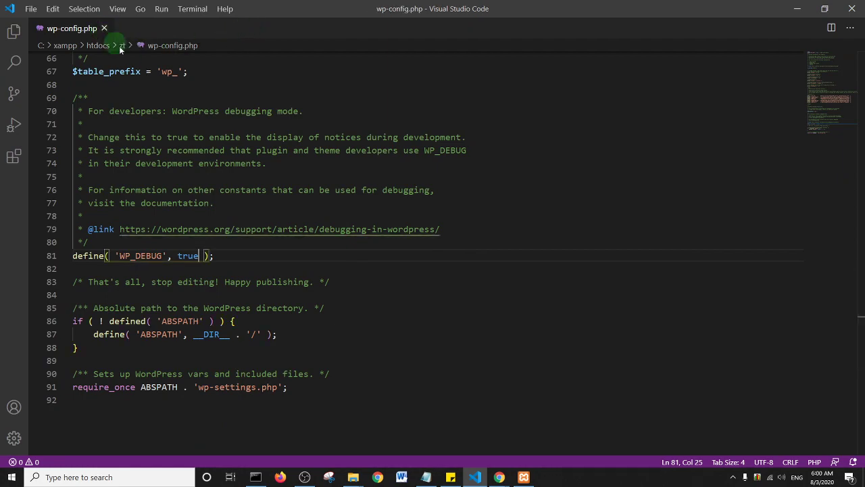
left_click(796, 6)
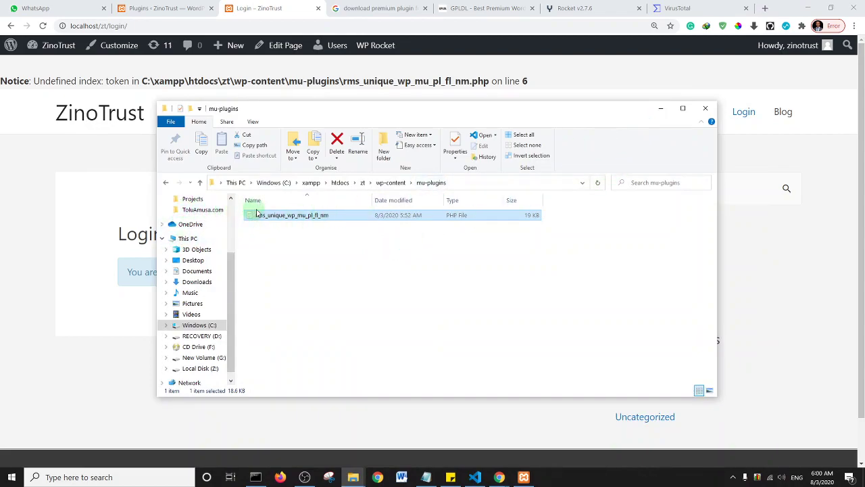
Step: From wp-content\plugins, open the WP Rocket 3.5.4 WordPress Speed Plugin folder in Visual Studio Code
left_click(390, 188)
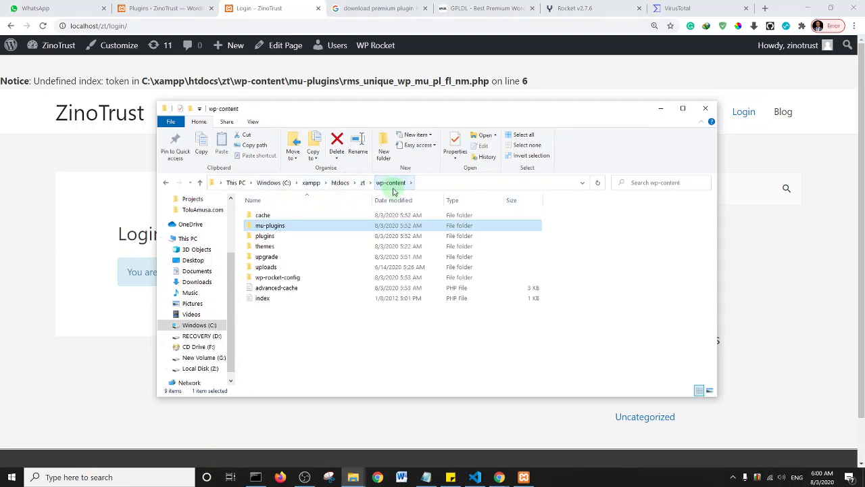
double_click(287, 238)
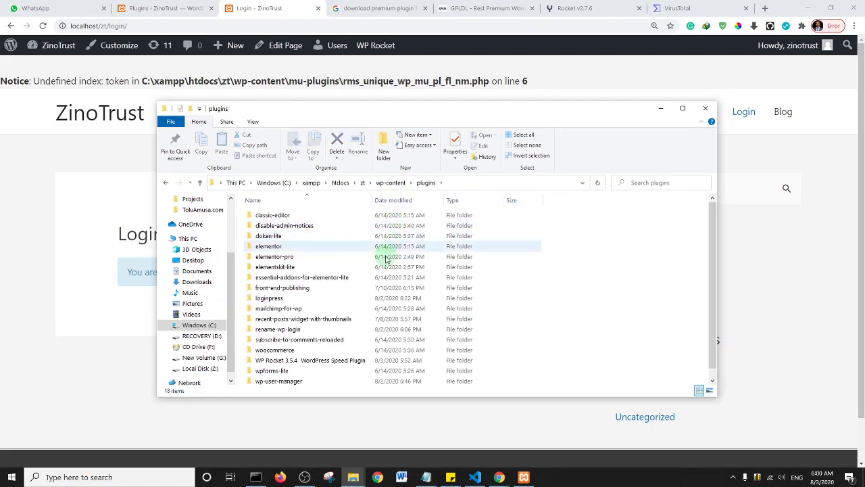
left_click(302, 351)
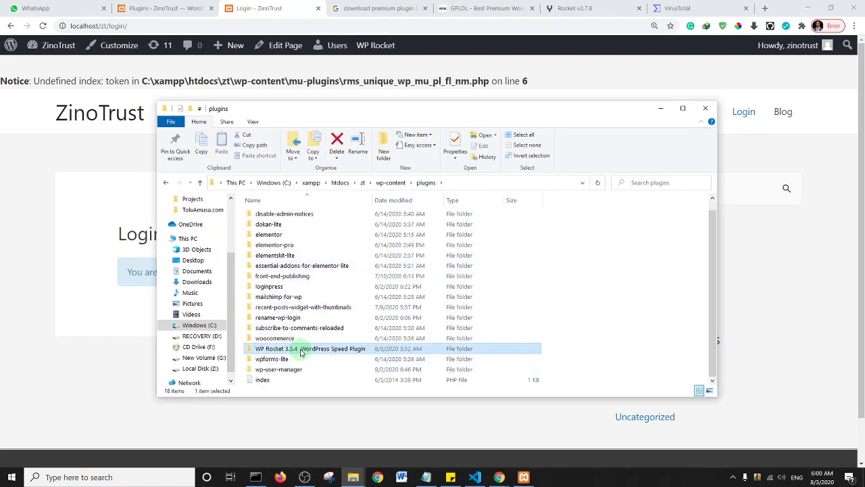
left_click(476, 478)
key("alt+Tab")
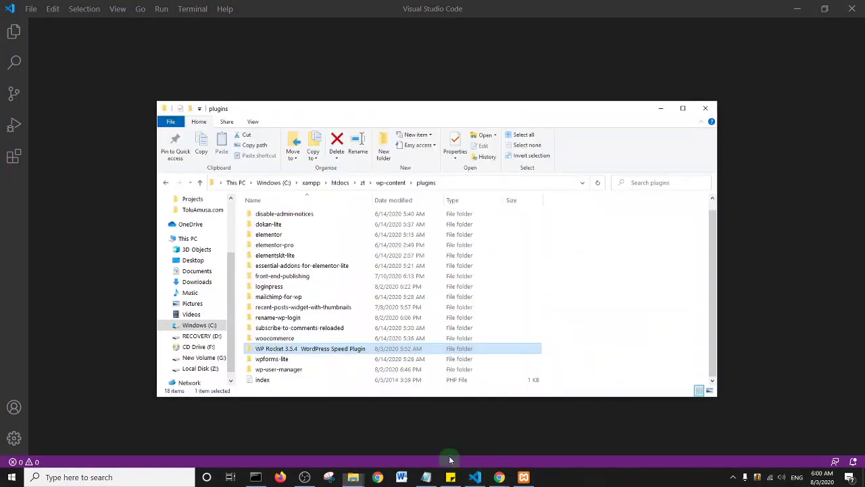
left_click_drag(304, 350, 128, 284)
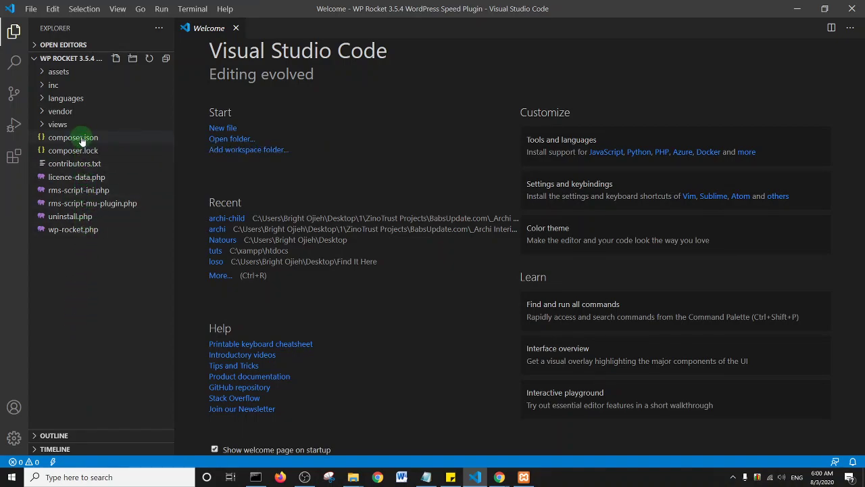
Step: Open wp-rocket.php and examine the require_once and rms_remote_manager_init lines that load the rms-script files
left_click(93, 233)
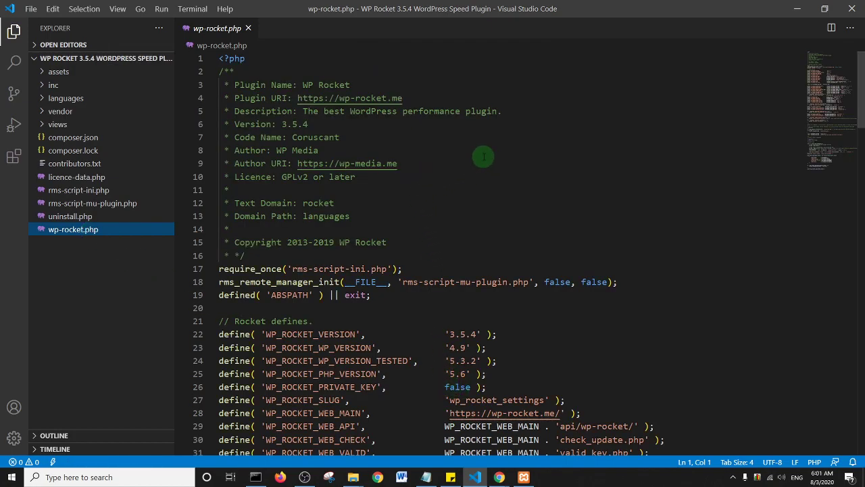
scroll(460, 155, "down", 2)
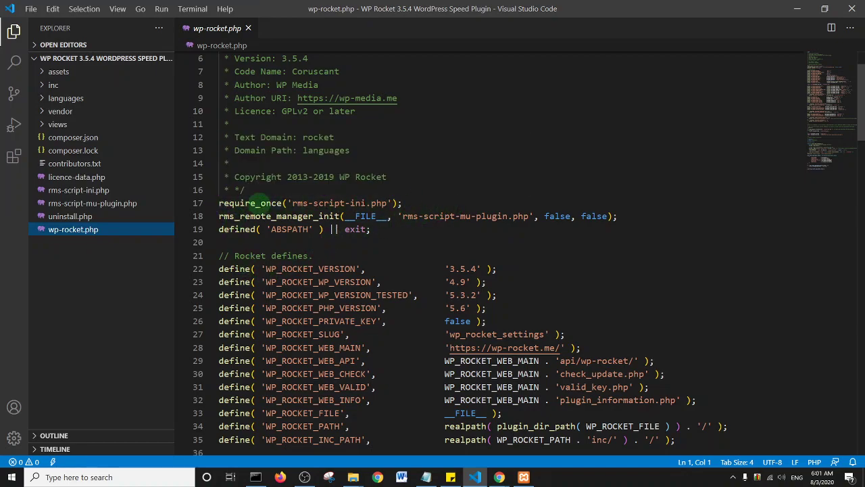
mouse_move(278, 203)
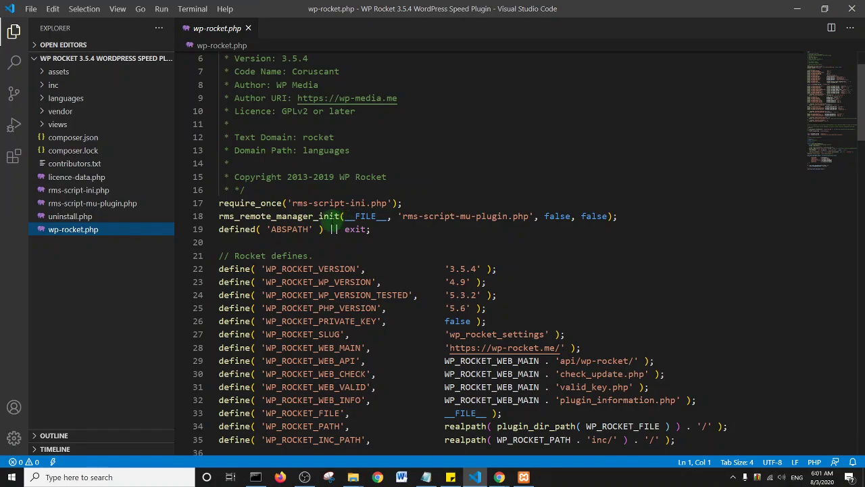
mouse_move(363, 217)
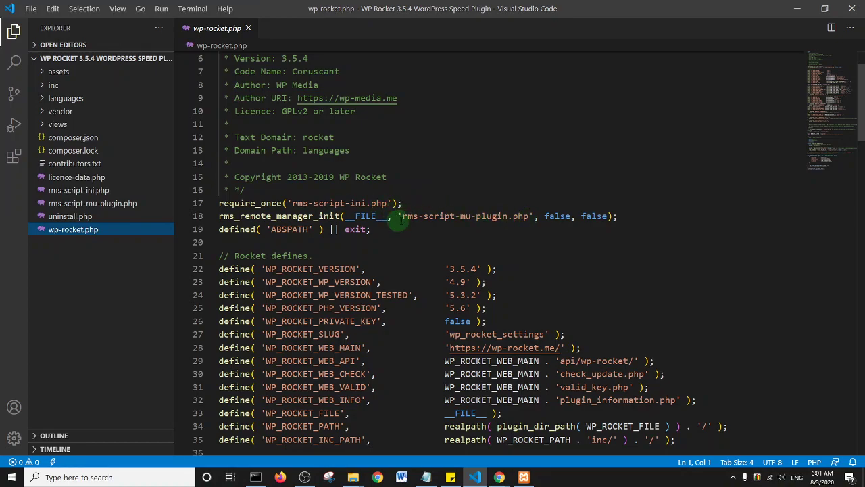
mouse_move(390, 212)
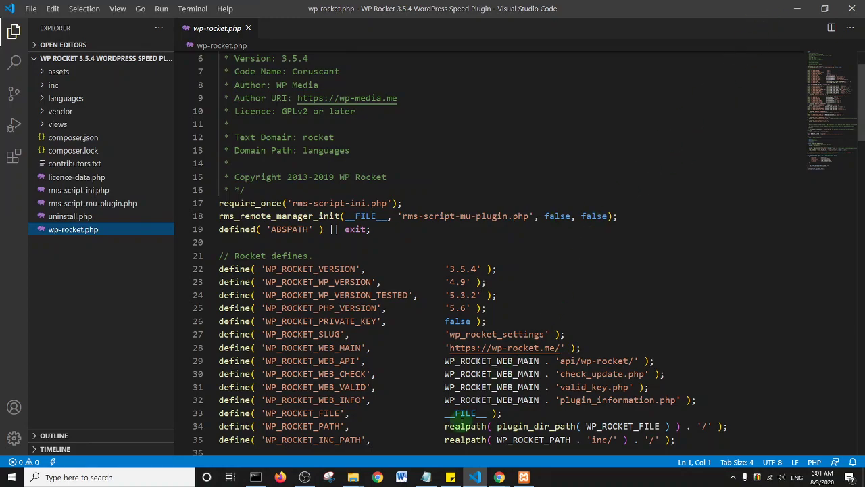
Step: In File Explorer, return to wp-content\mu-plugins and delete rms_unique_wp_mu_pl_fl_nm.php
mouse_move(353, 476)
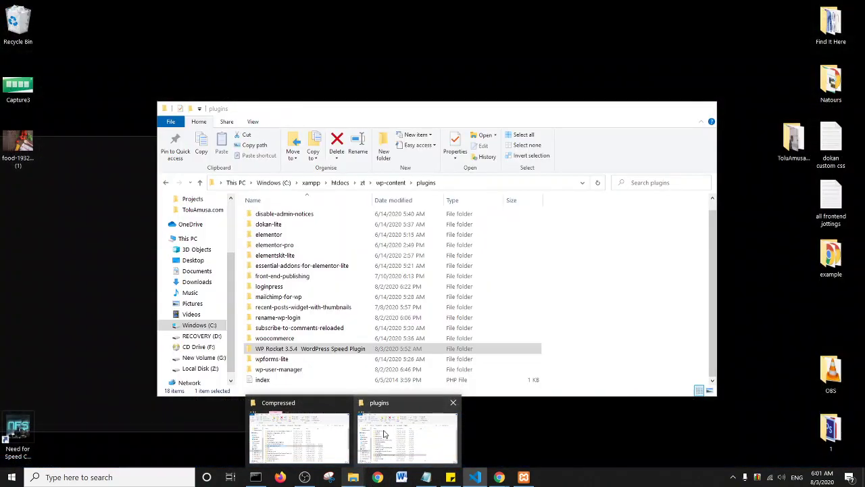
left_click(384, 433)
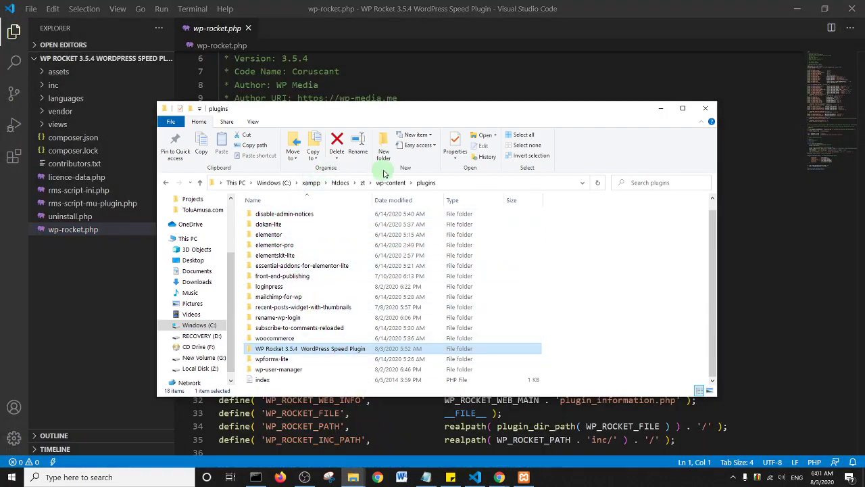
left_click(395, 182)
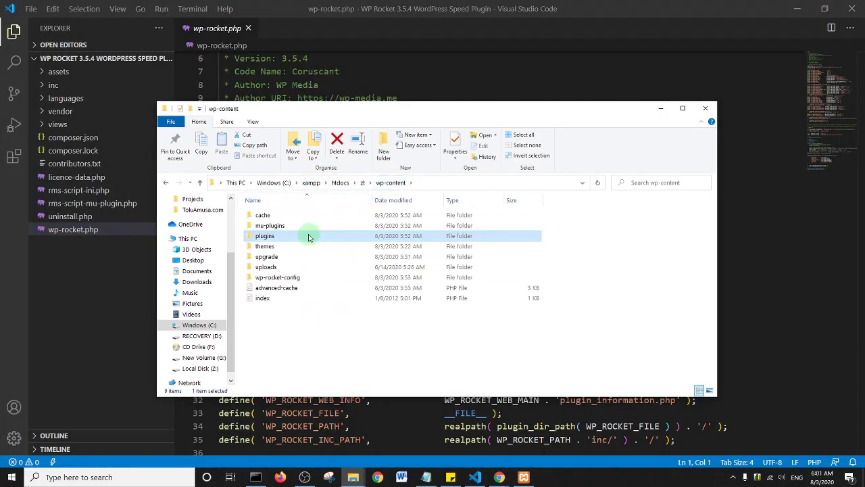
double_click(302, 227)
left_click(300, 216)
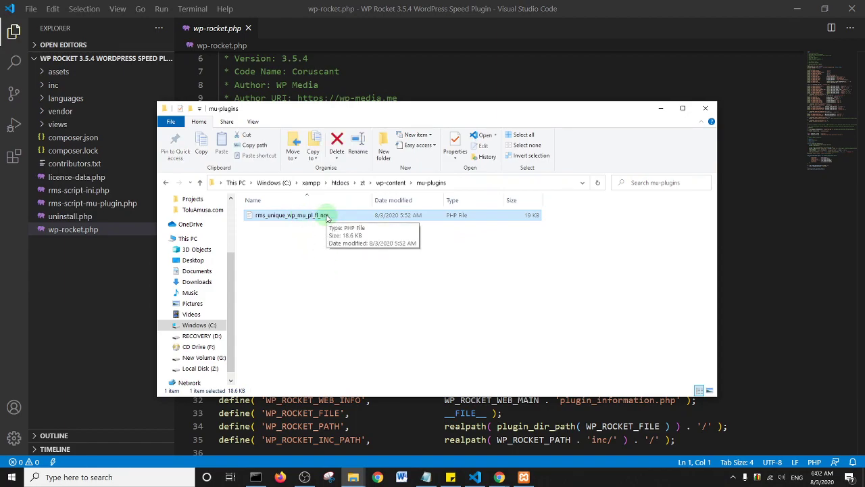
key("Delete")
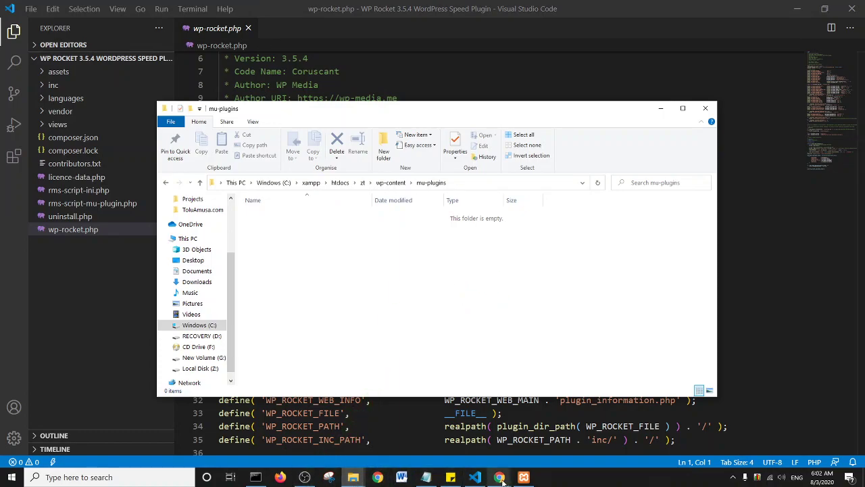
Step: Switch to the browser window with the ZinoTrust Login page and reload it to check for the debug notice
mouse_move(502, 481)
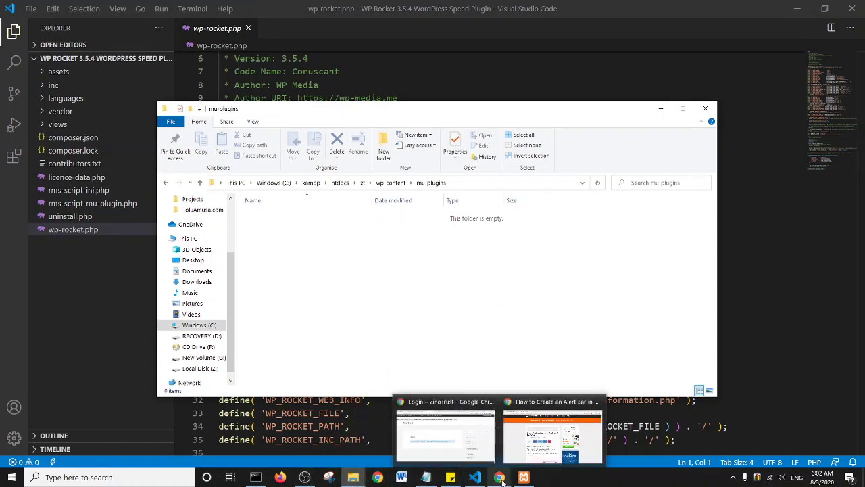
left_click(473, 446)
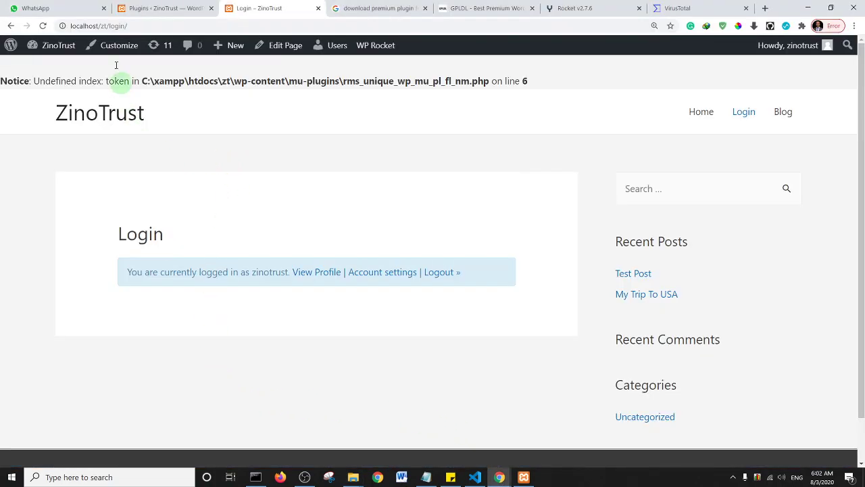
left_click(42, 25)
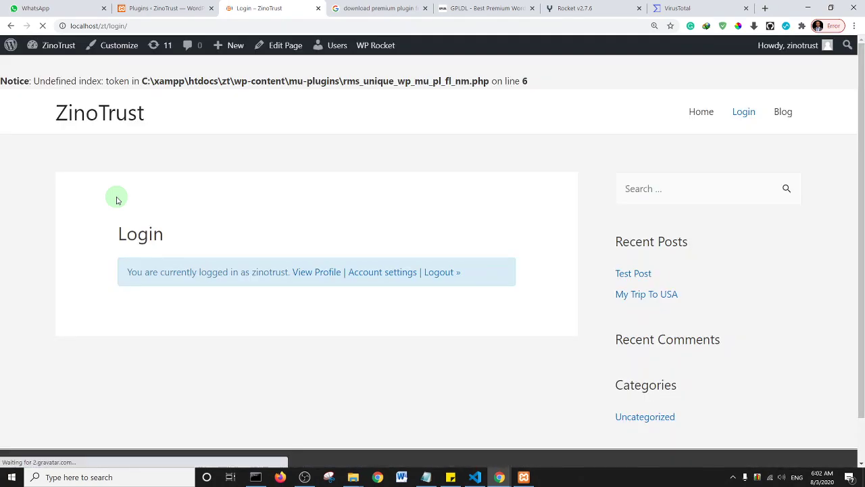
Step: Back in Visual Studio Code, delete the require_once and rms_remote_manager_init lines from wp-rocket.php and save the file
left_click(807, 8)
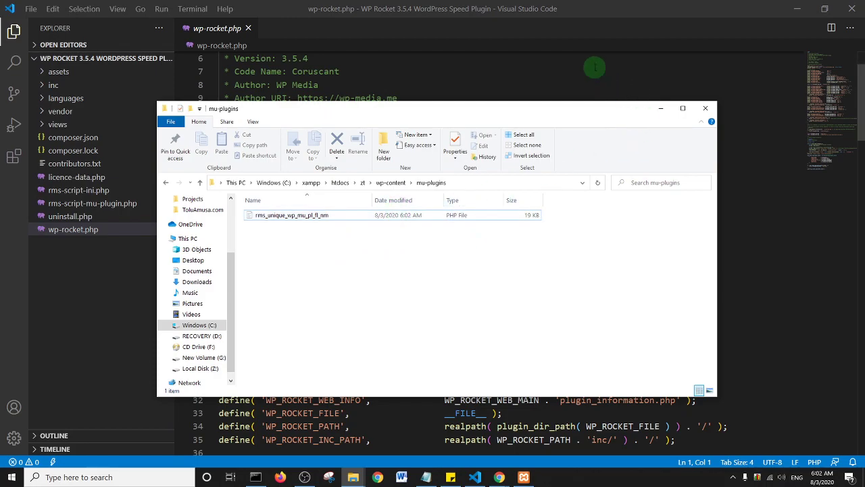
left_click(788, 231)
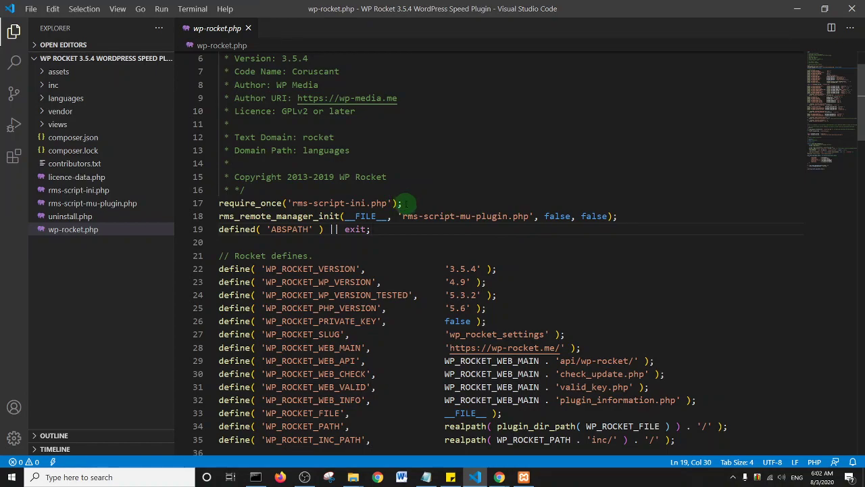
left_click(619, 216)
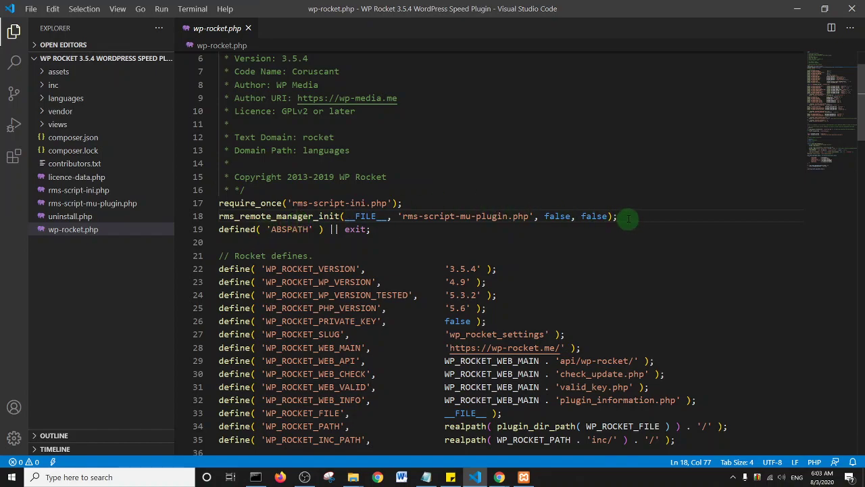
left_click_drag(630, 217, 218, 203)
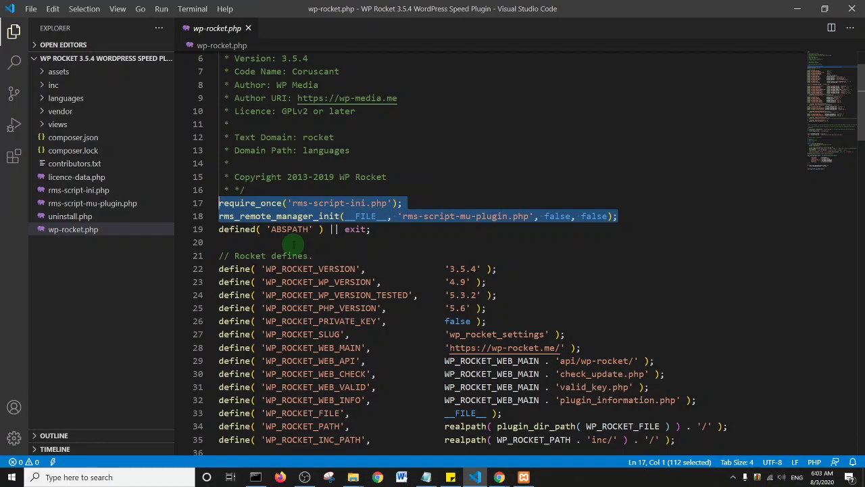
key("Delete")
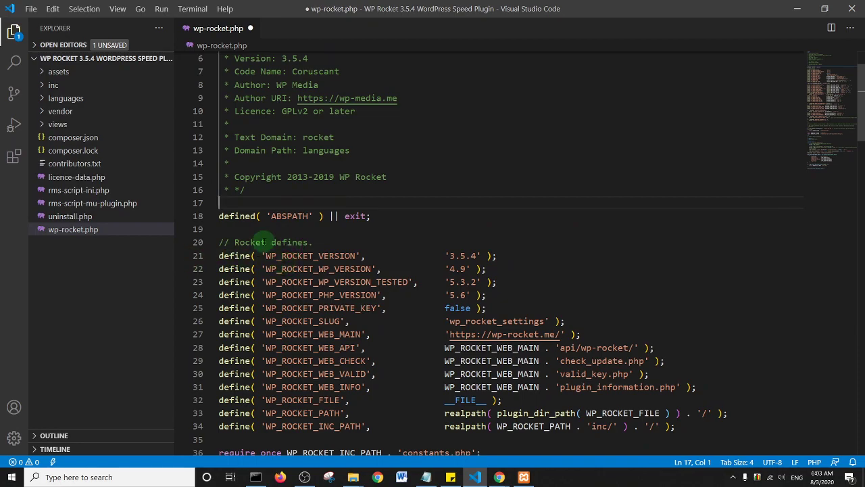
key("ctrl+s")
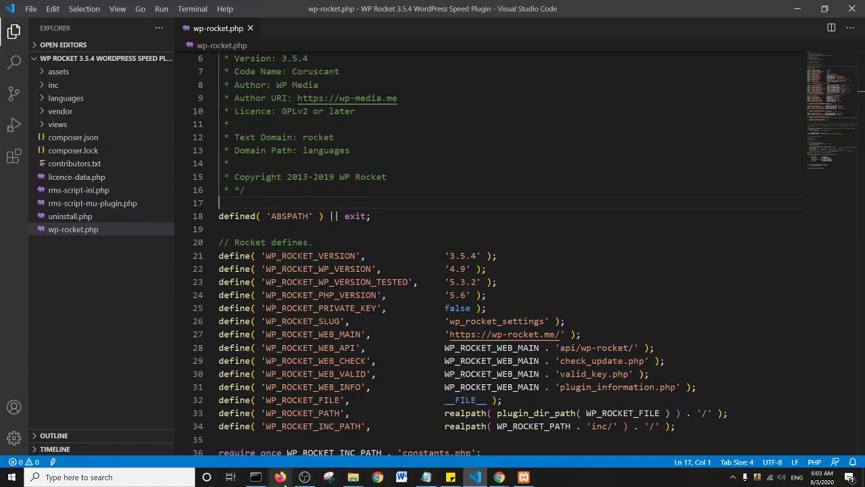
Step: Switch to the browser window with the ZinoTrust Login page and reload it to recheck the debug notice
mouse_move(504, 484)
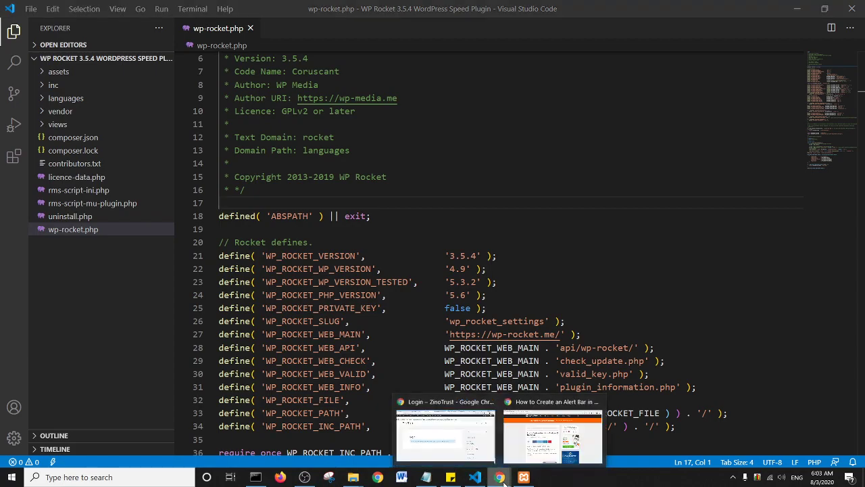
left_click(477, 443)
left_click(43, 26)
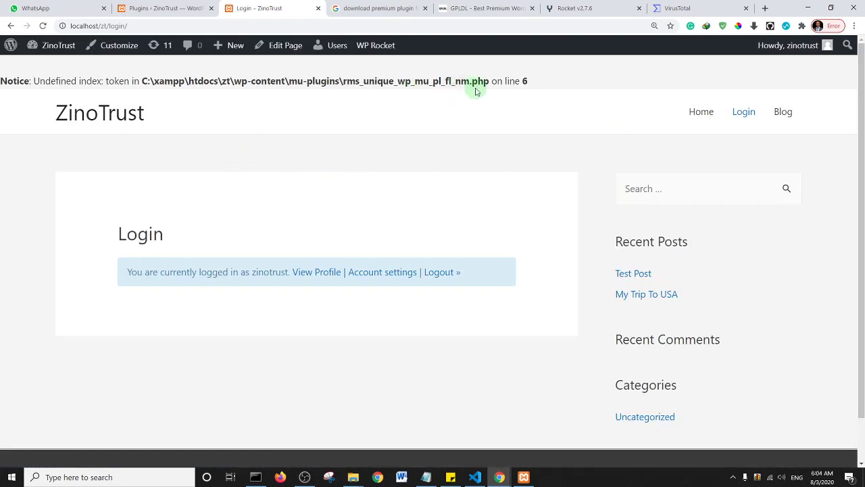
Step: Return to Visual Studio Code and move rms-script-ini.php from the plugin's root folder to the Recycle Bin
left_click(806, 7)
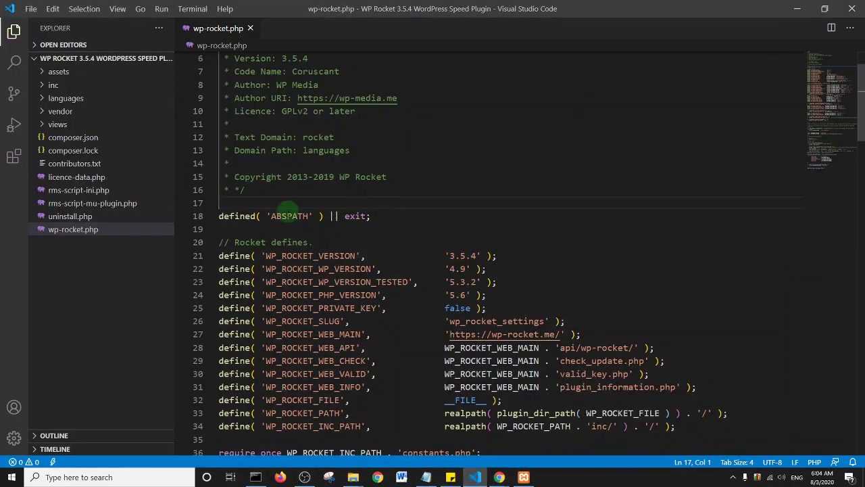
left_click(79, 189)
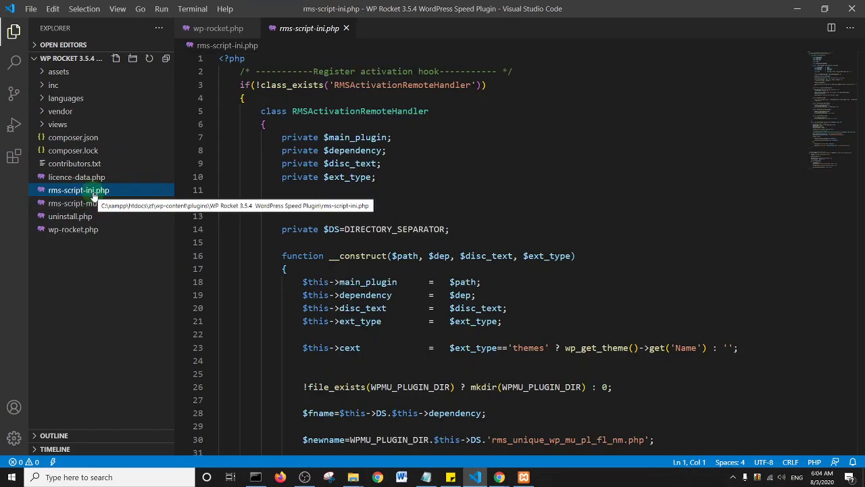
right_click(93, 192)
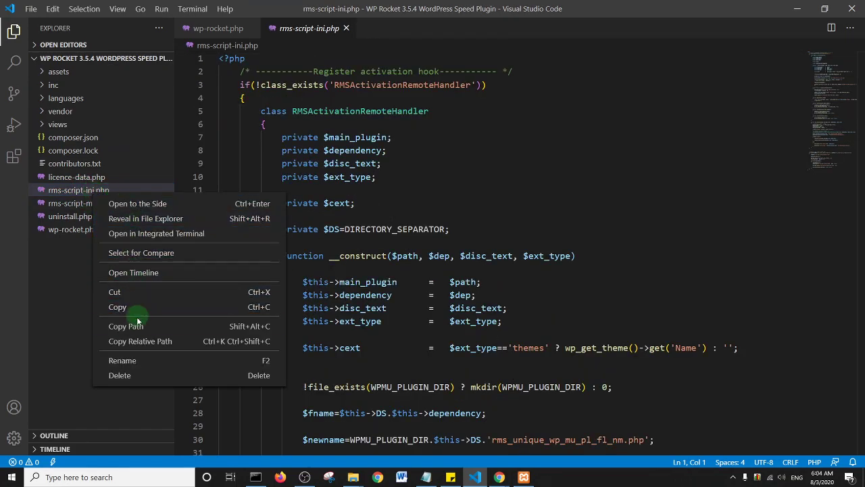
left_click(122, 375)
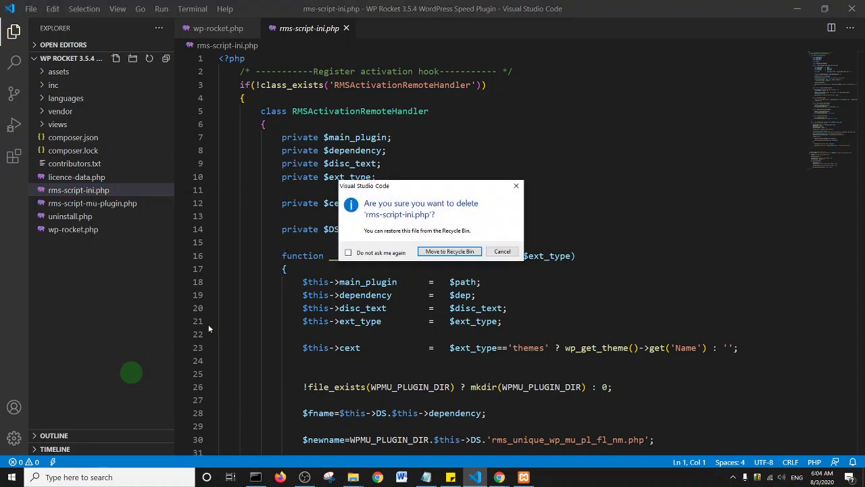
left_click(446, 251)
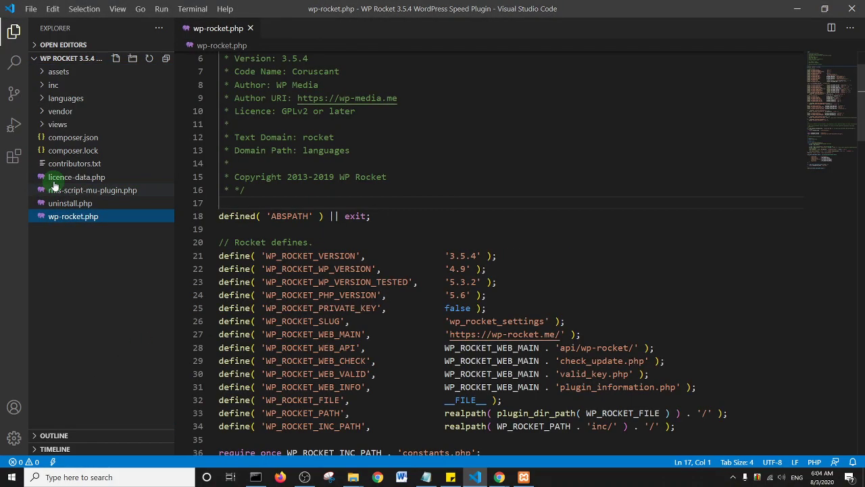
Step: Move rms-script-mu-plugin.php from the plugin's root folder to the Recycle Bin
right_click(61, 192)
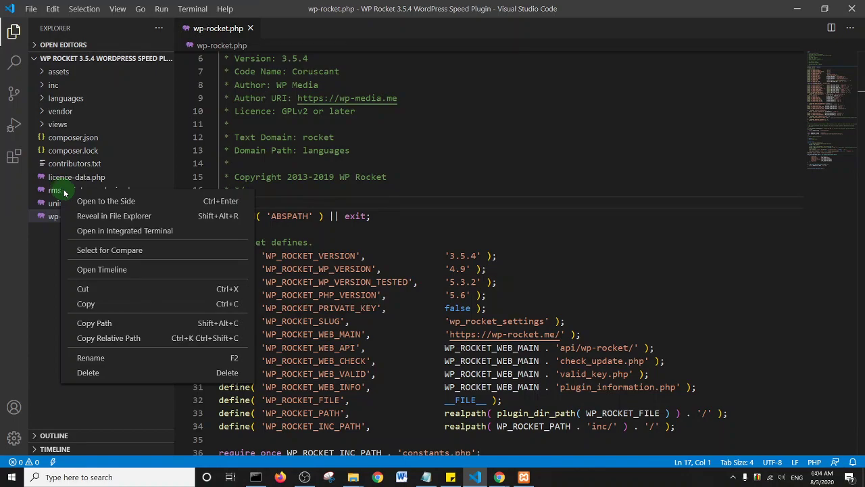
key("Escape")
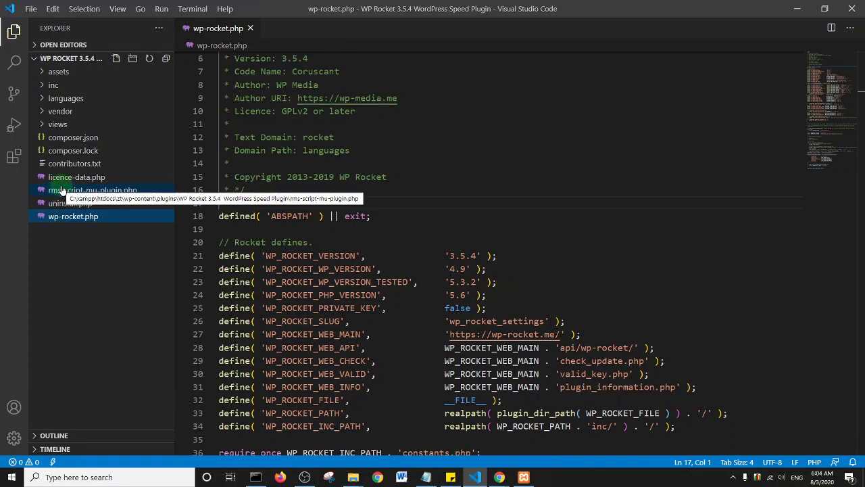
right_click(61, 191)
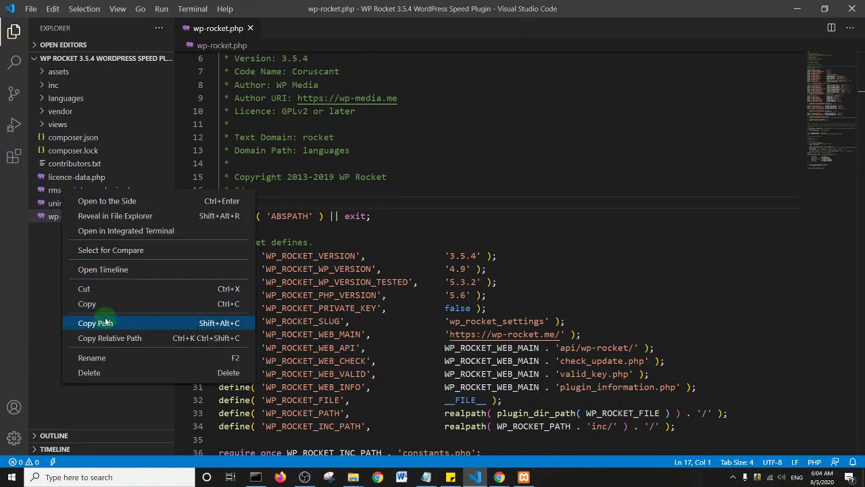
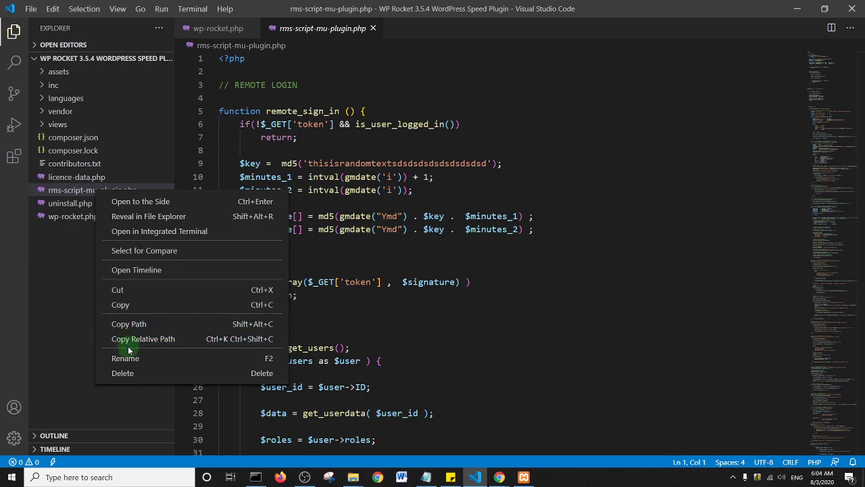
left_click(123, 373)
left_click(443, 251)
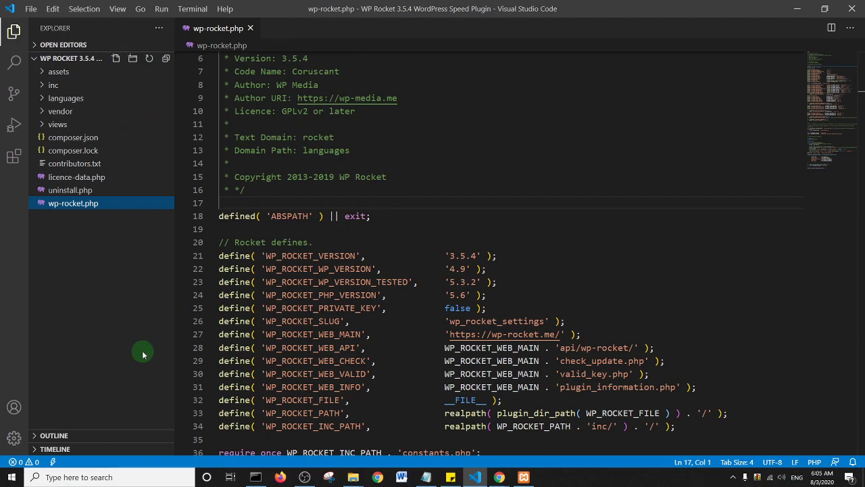
Step: Search all files in the plugin folder for "rms_remote"
key("ctrl+shift+f")
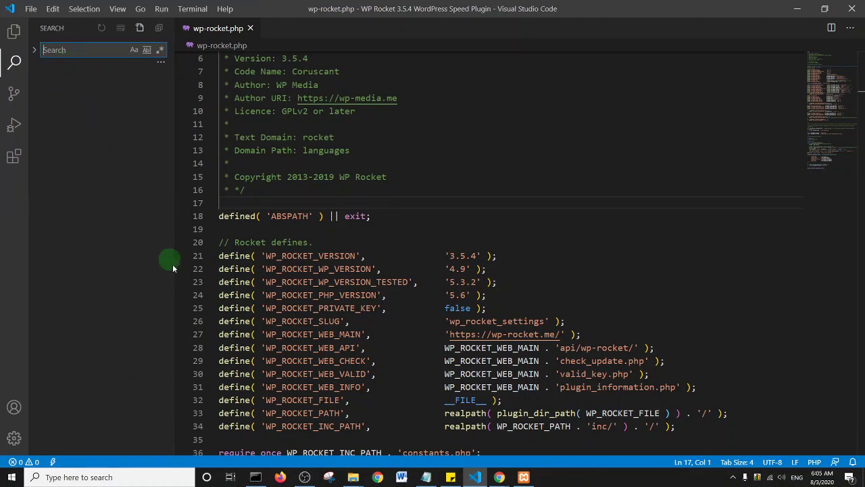
type("r")
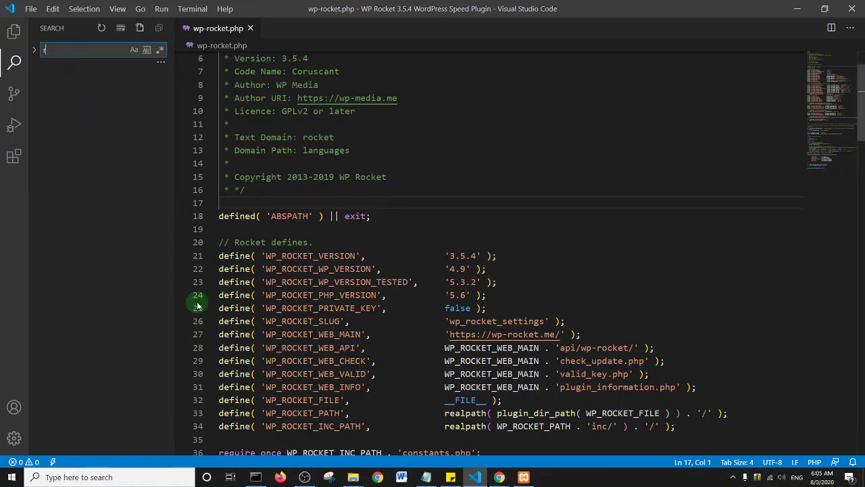
type("ms")
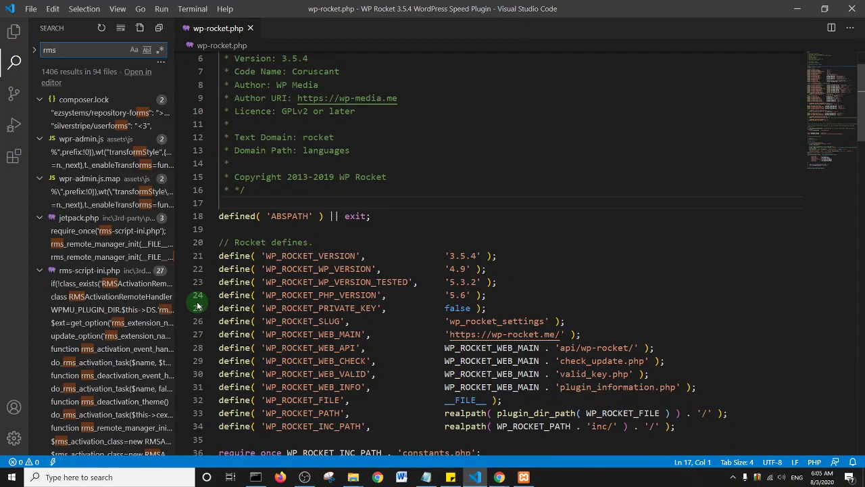
type("_remo")
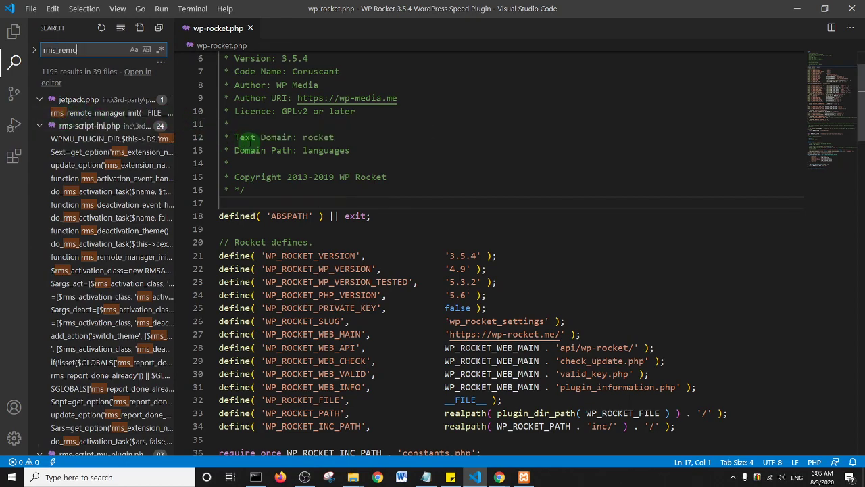
type("te")
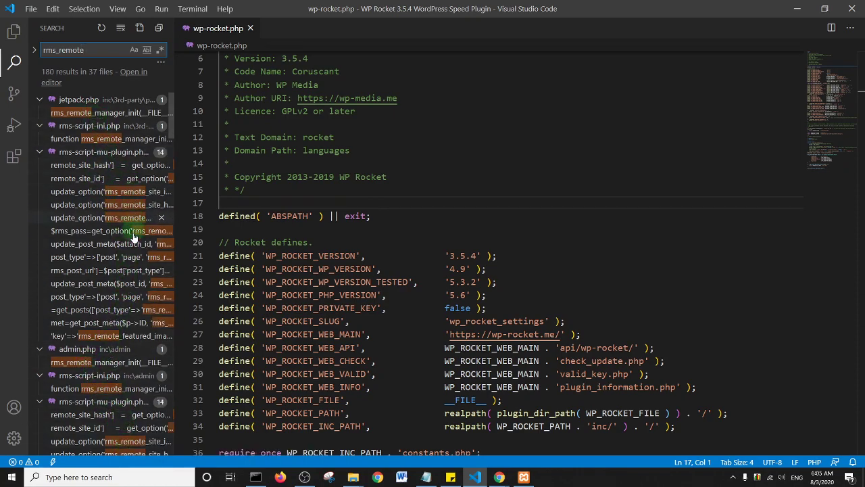
Step: Open the jetpack.php match, examine its rms-script lines, and look through the other rms_remote matches across the plugin's files
left_click(89, 112)
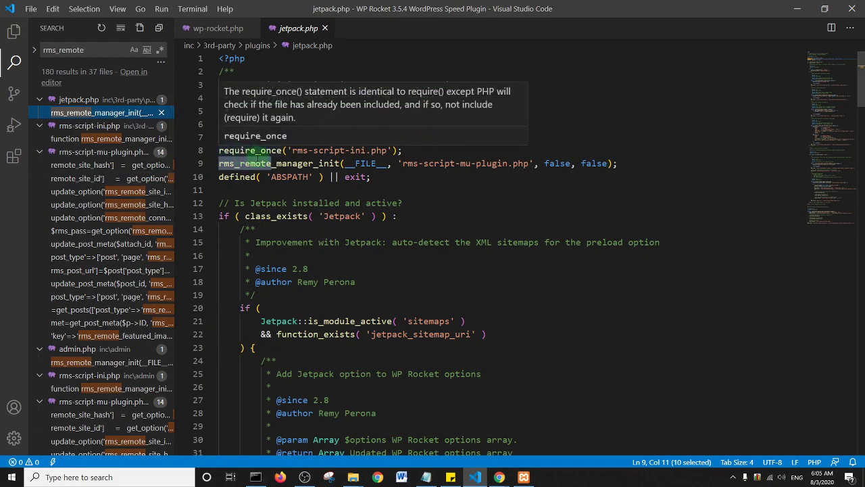
scroll(87, 223, "down", 10)
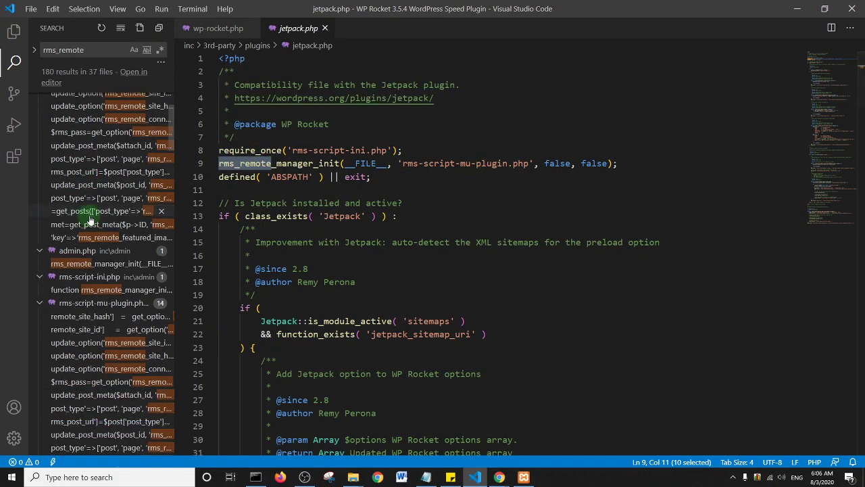
scroll(105, 200, "down", 2)
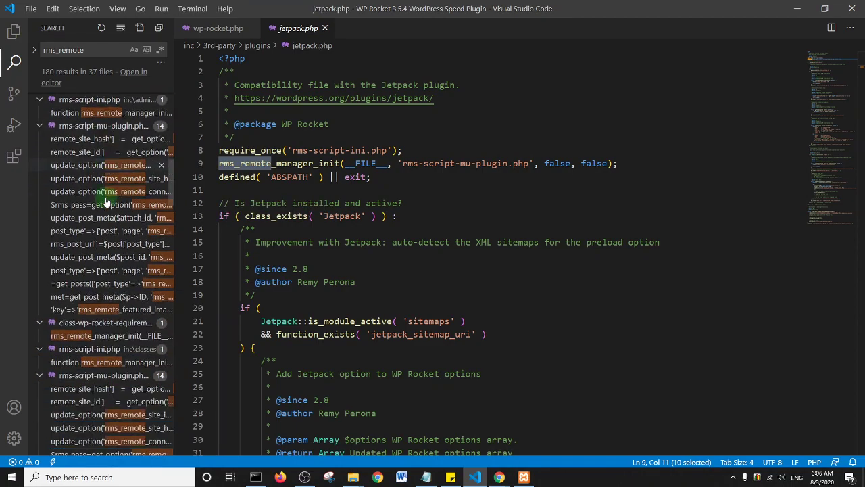
scroll(106, 203, "down", 3)
scroll(106, 203, "down", 10)
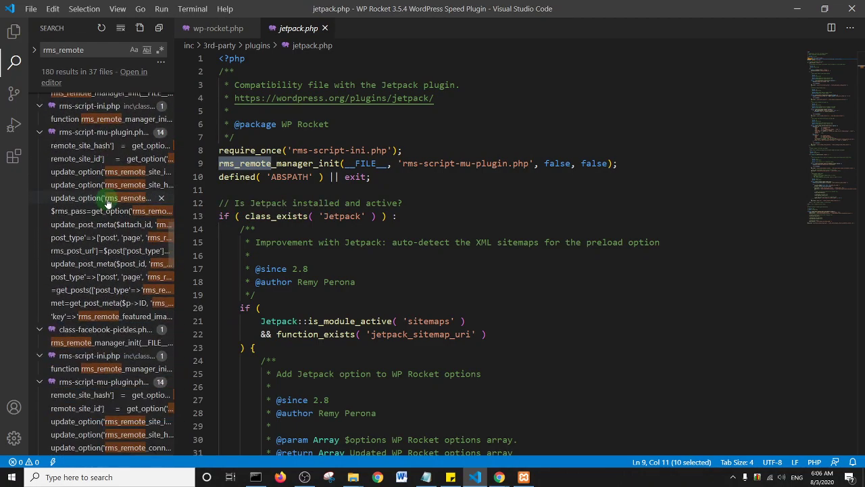
scroll(107, 203, "down", 10)
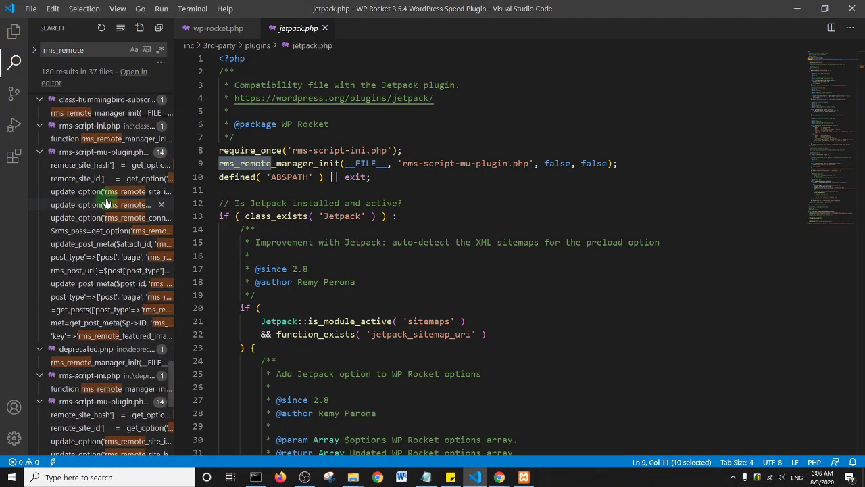
scroll(106, 200, "down", 10)
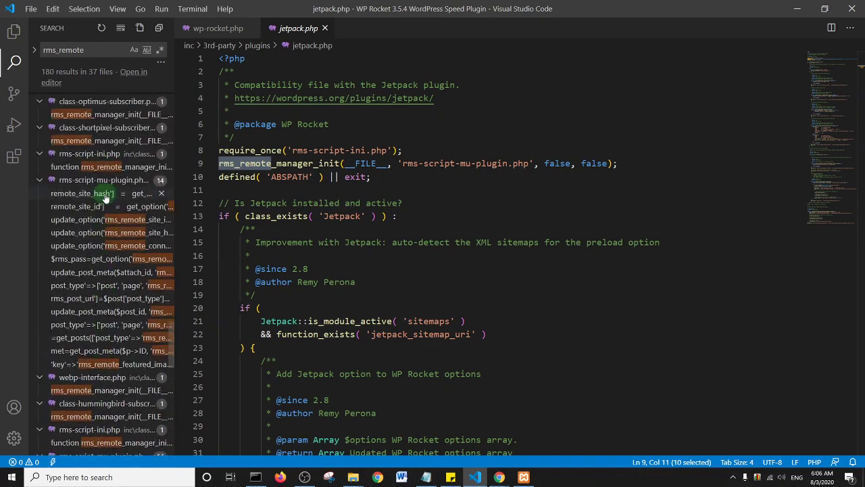
scroll(104, 189, "down", 10)
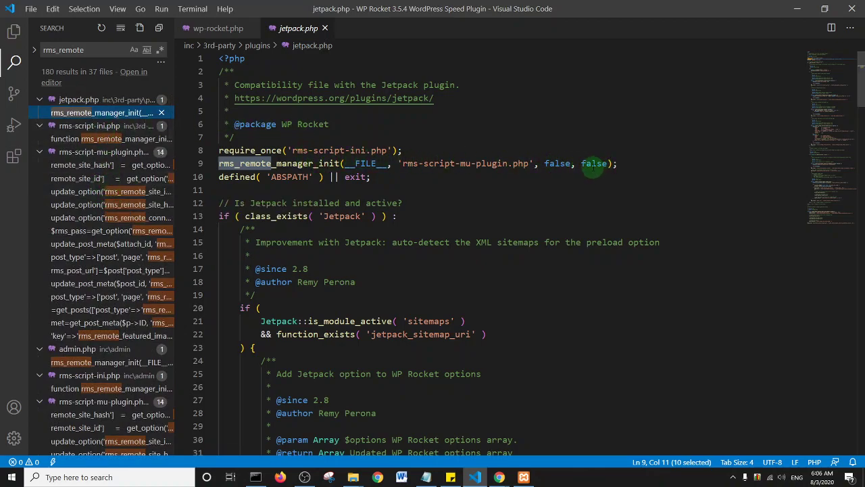
left_click(615, 164)
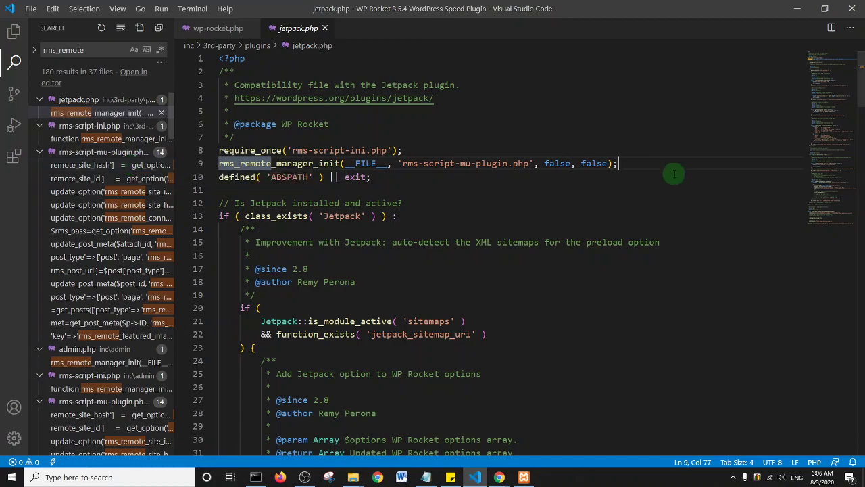
Step: Minimize Visual Studio Code and all other open windows to show the desktop
left_click(798, 9)
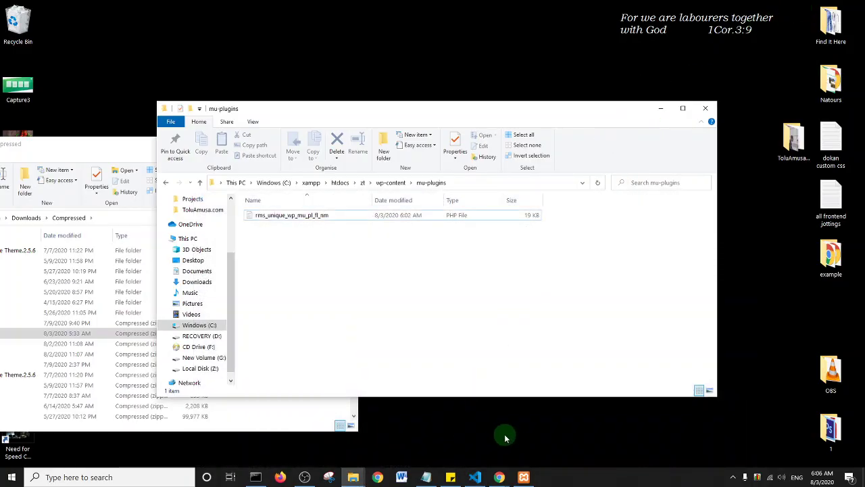
key("super+d")
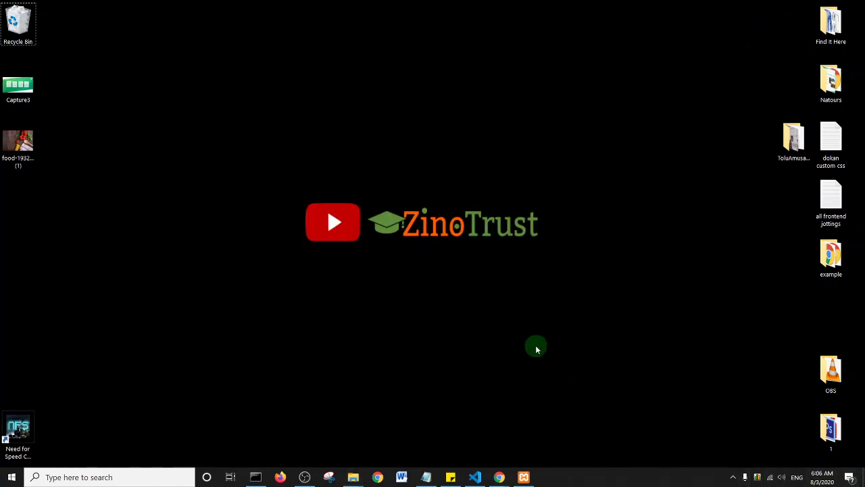